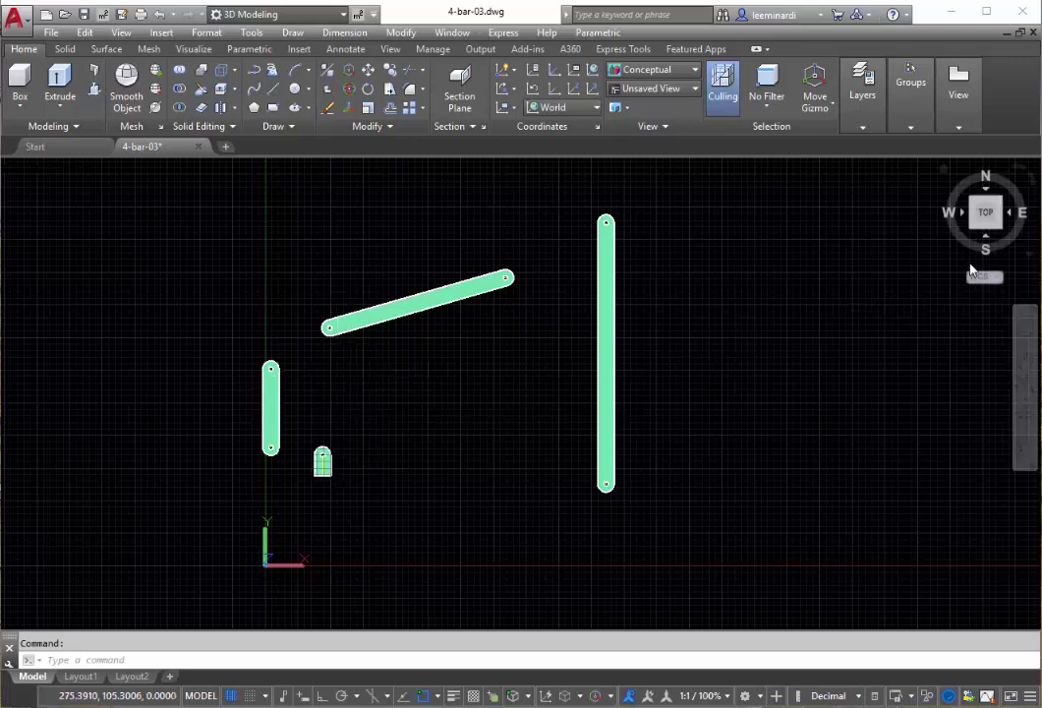
pyautogui.click(974, 233)
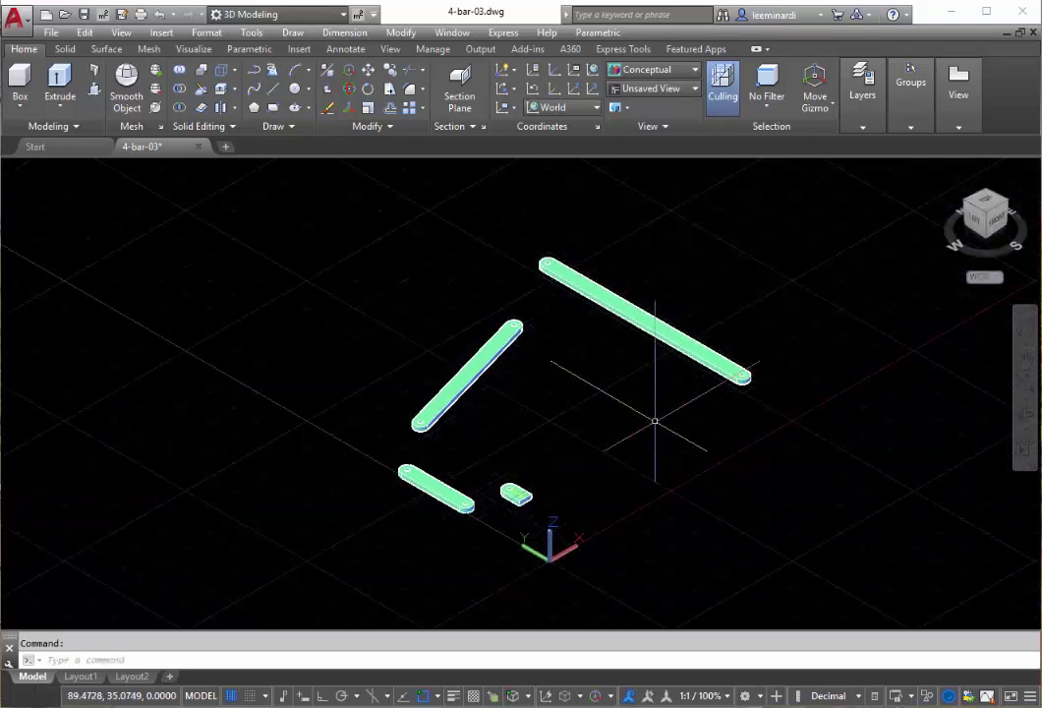
pyautogui.moveTo(656, 421); pyautogui.dragTo(568, 418, button='middle')
pyautogui.scroll(3, 413, 409)
pyautogui.moveTo(437, 411); pyautogui.dragTo(449, 380, button='middle')
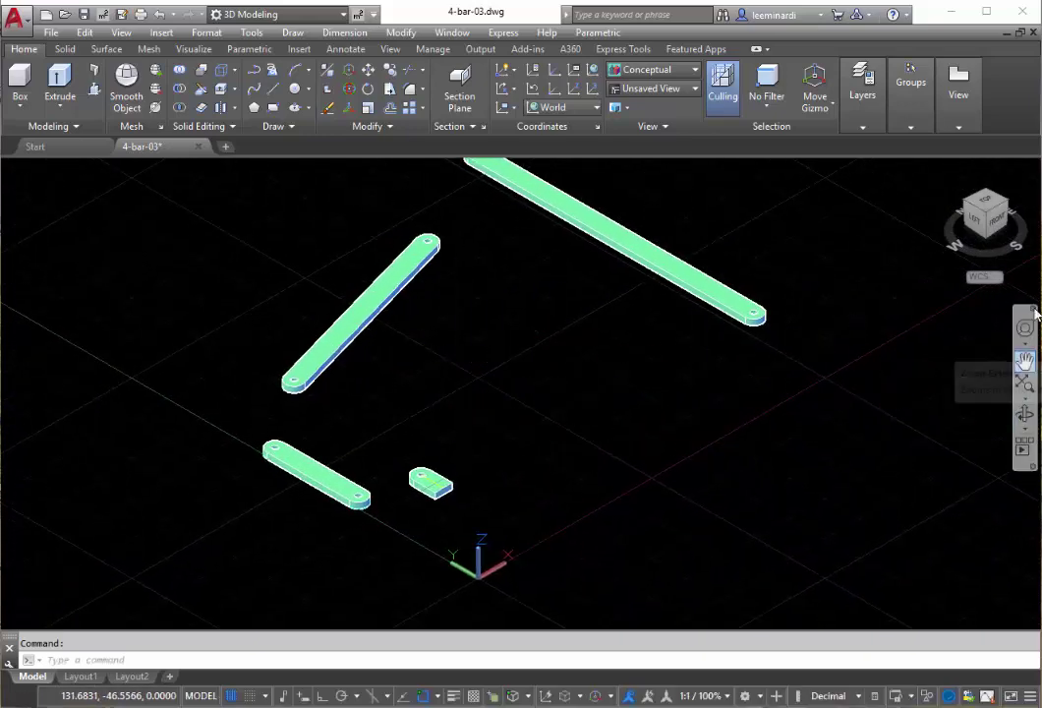
pyautogui.click(910, 108)
pyautogui.click(872, 131)
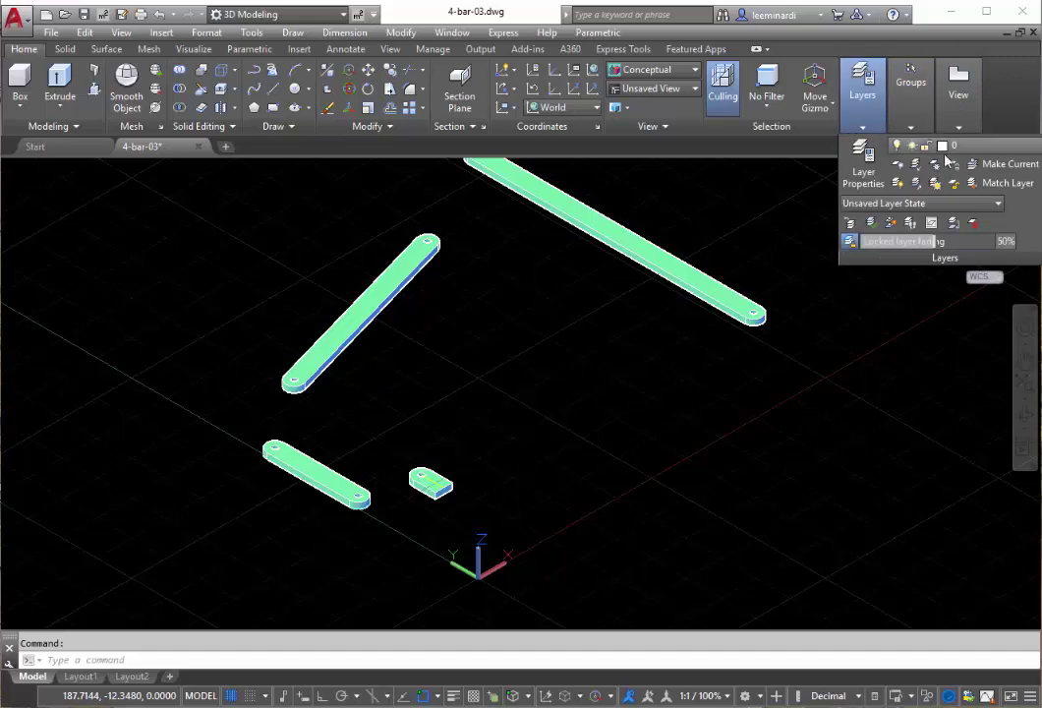
pyautogui.click(944, 224)
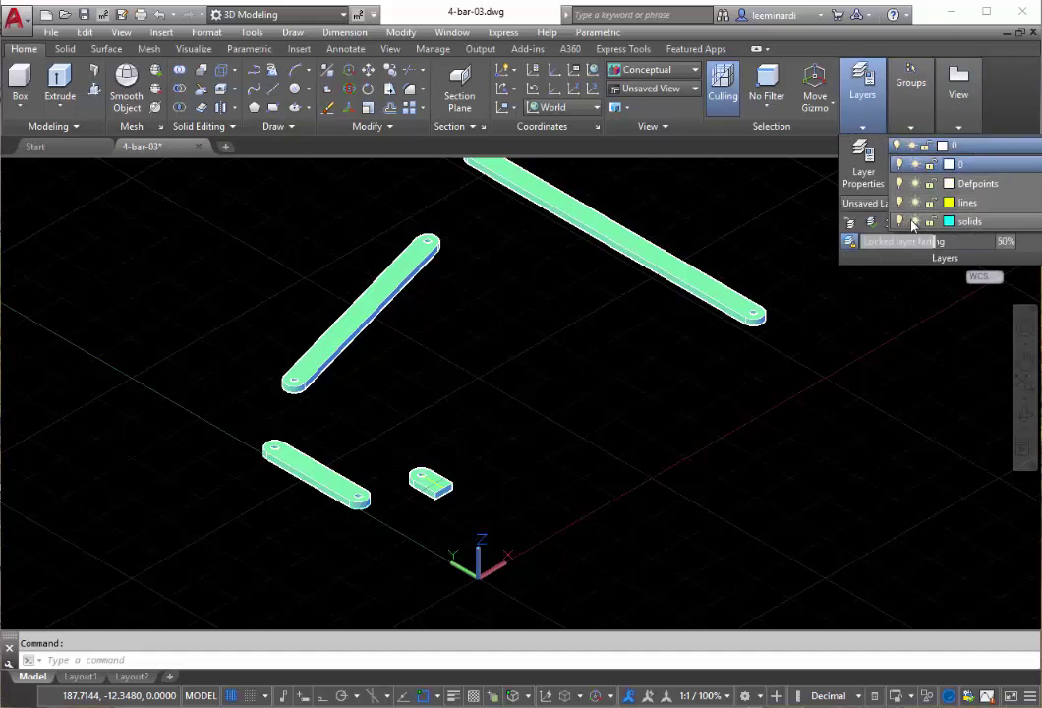
pyautogui.click(914, 221)
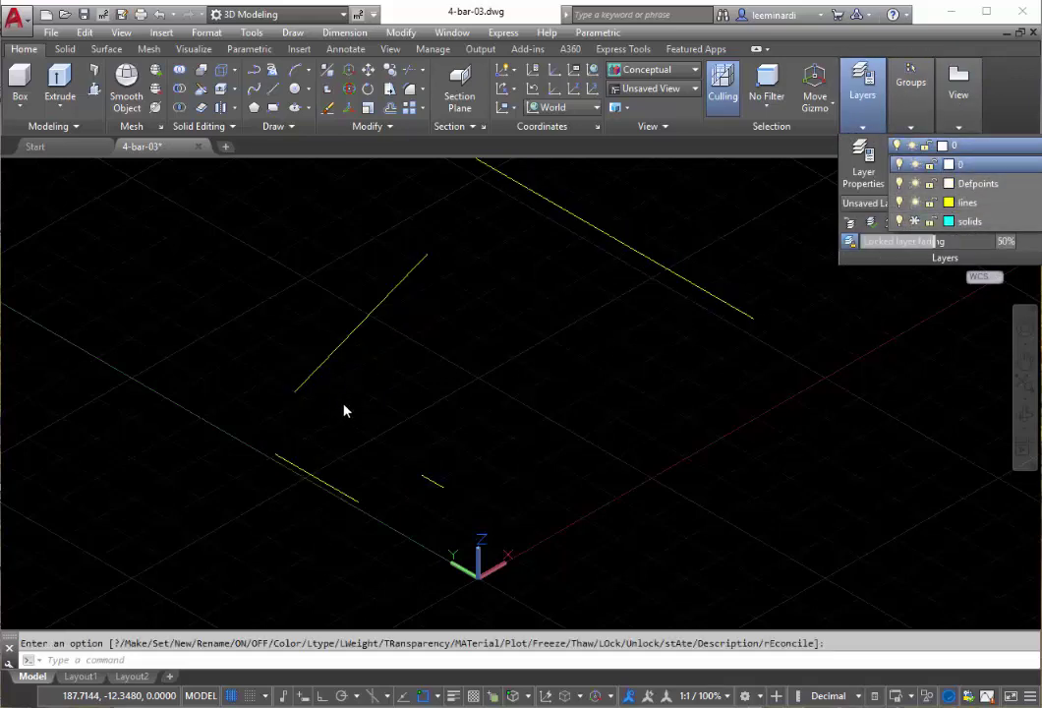
pyautogui.click(428, 364)
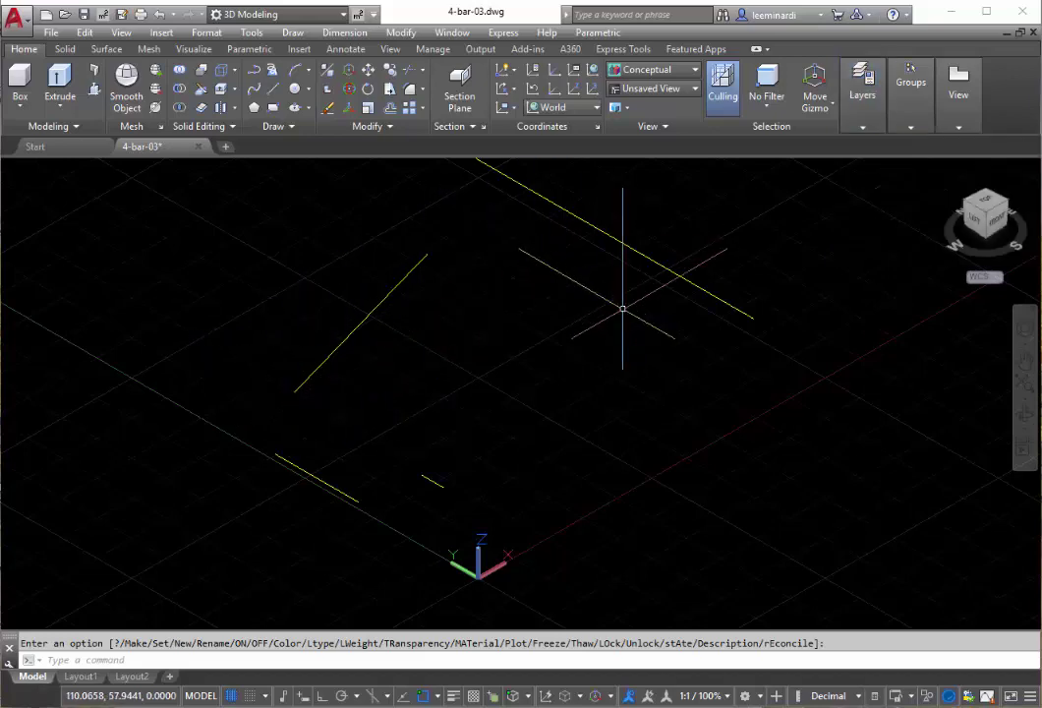
pyautogui.click(911, 127)
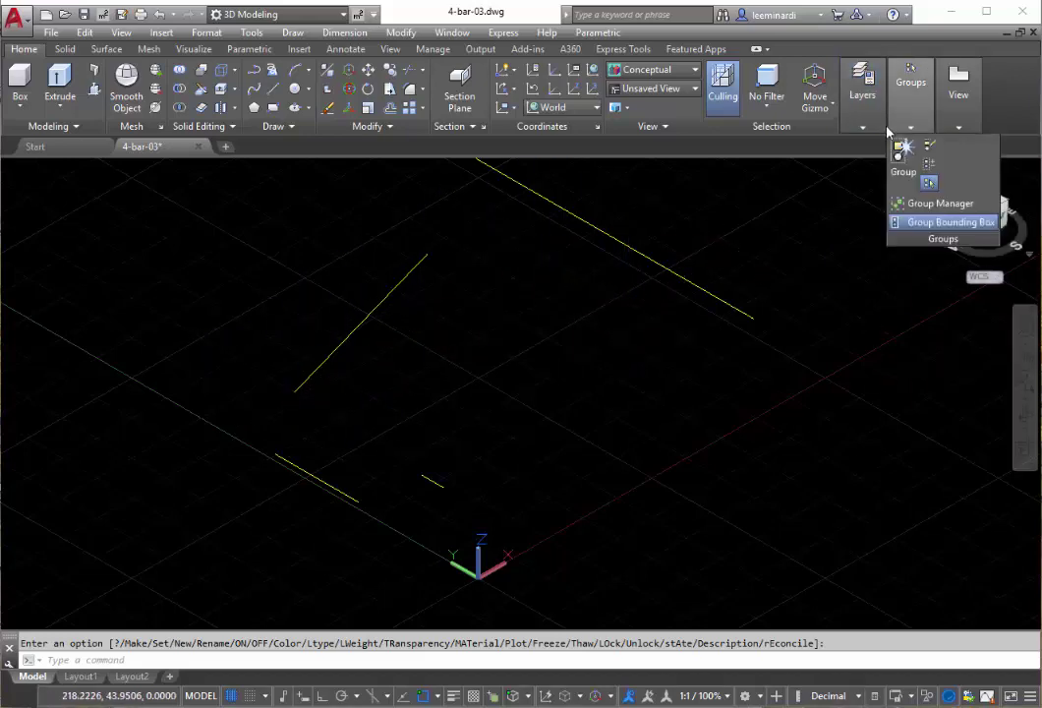
pyautogui.click(866, 128)
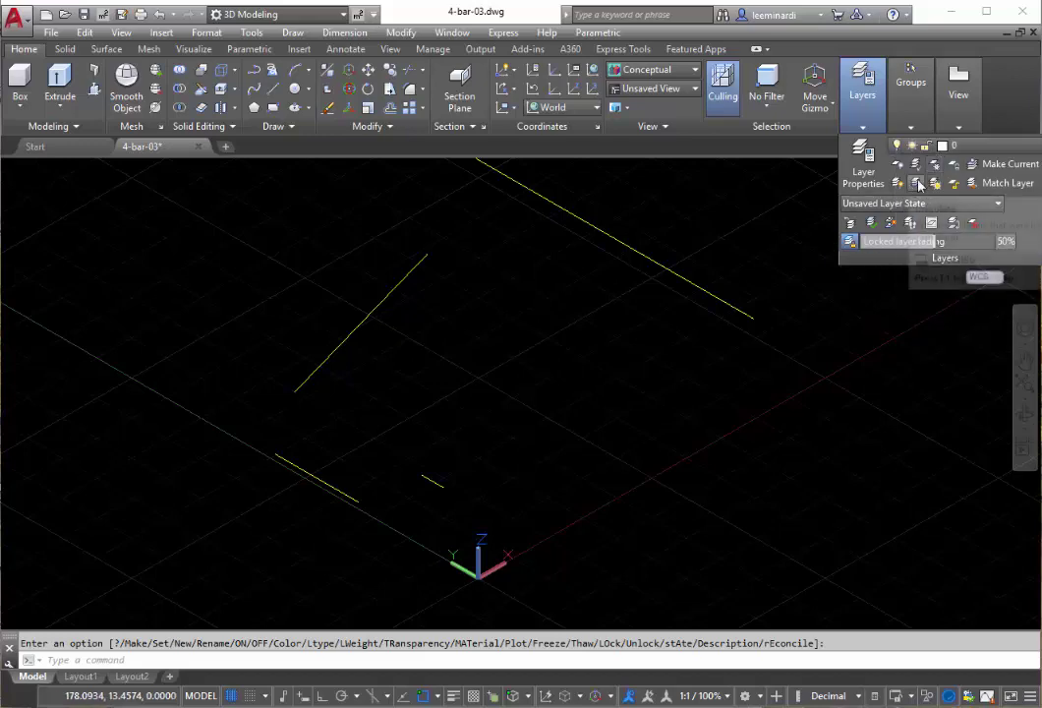
pyautogui.click(1022, 146)
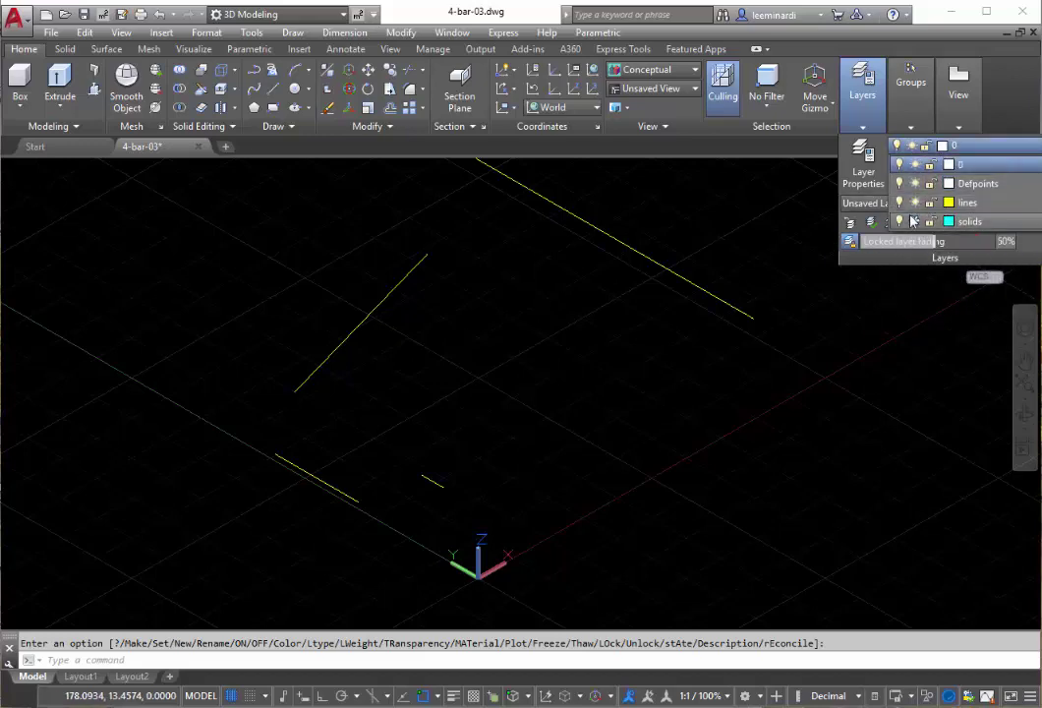
pyautogui.click(916, 221)
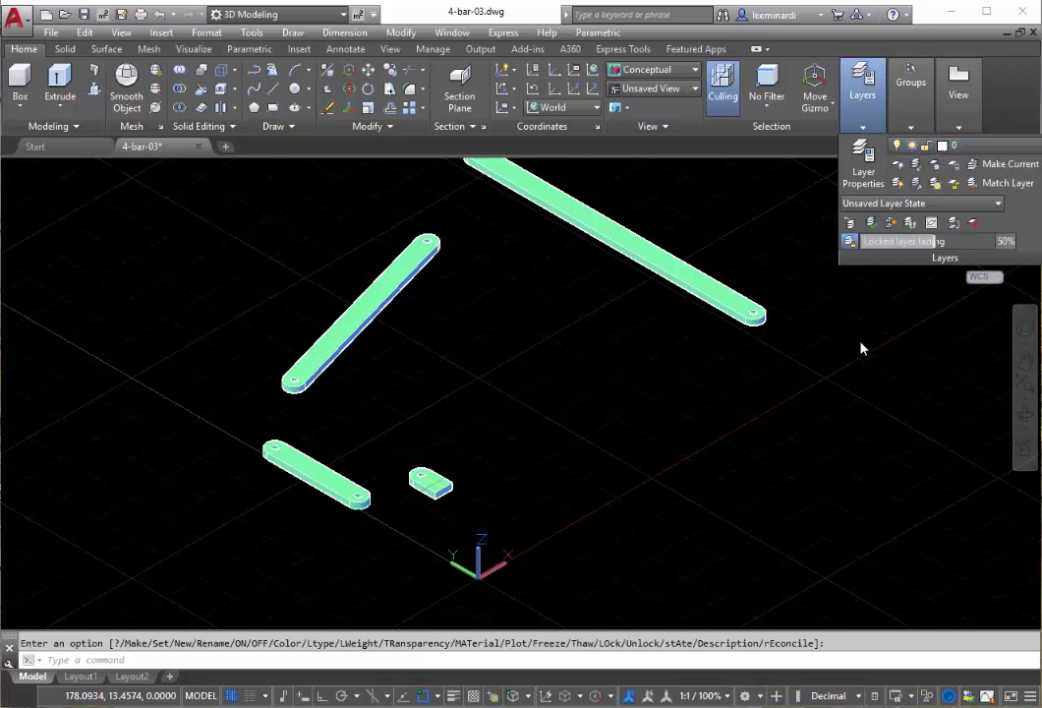
# Step: In top view, copy the small rounded base part with displacement 90,0 beside the long link
pyautogui.press('Escape')
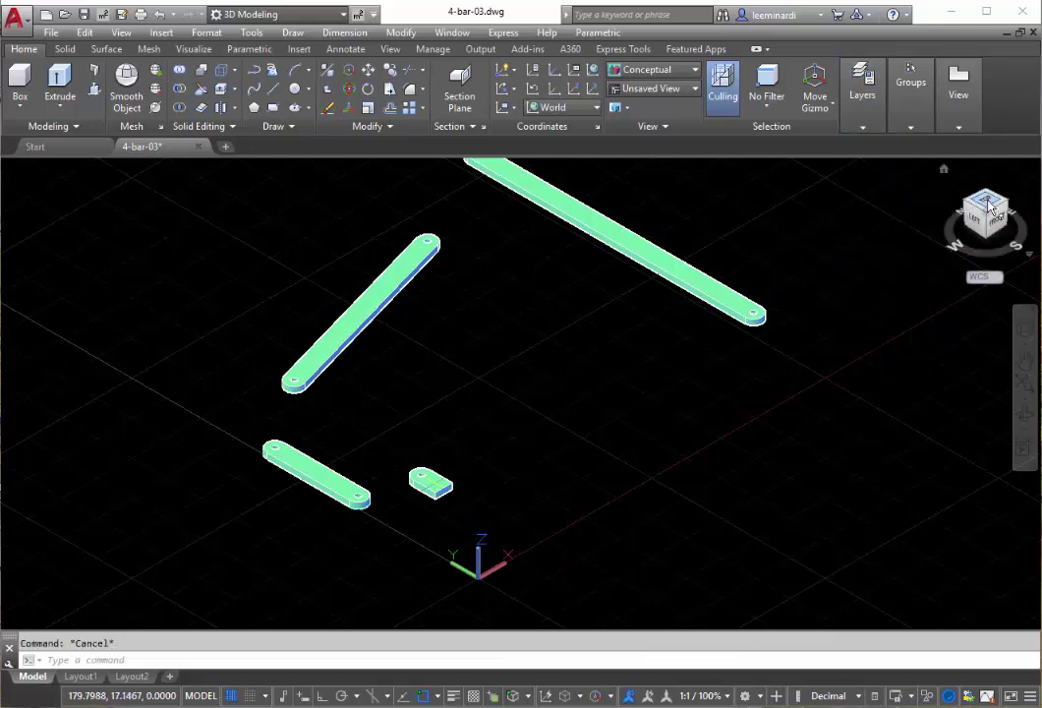
pyautogui.click(983, 203)
pyautogui.moveTo(446, 384)
pyautogui.mouseDown(button='middle')
pyautogui.moveTo(440, 293)
pyautogui.moveTo(409, 302)
pyautogui.mouseUp(button='middle')
pyautogui.press('Escape')
pyautogui.write('cop')
pyautogui.press('Return')
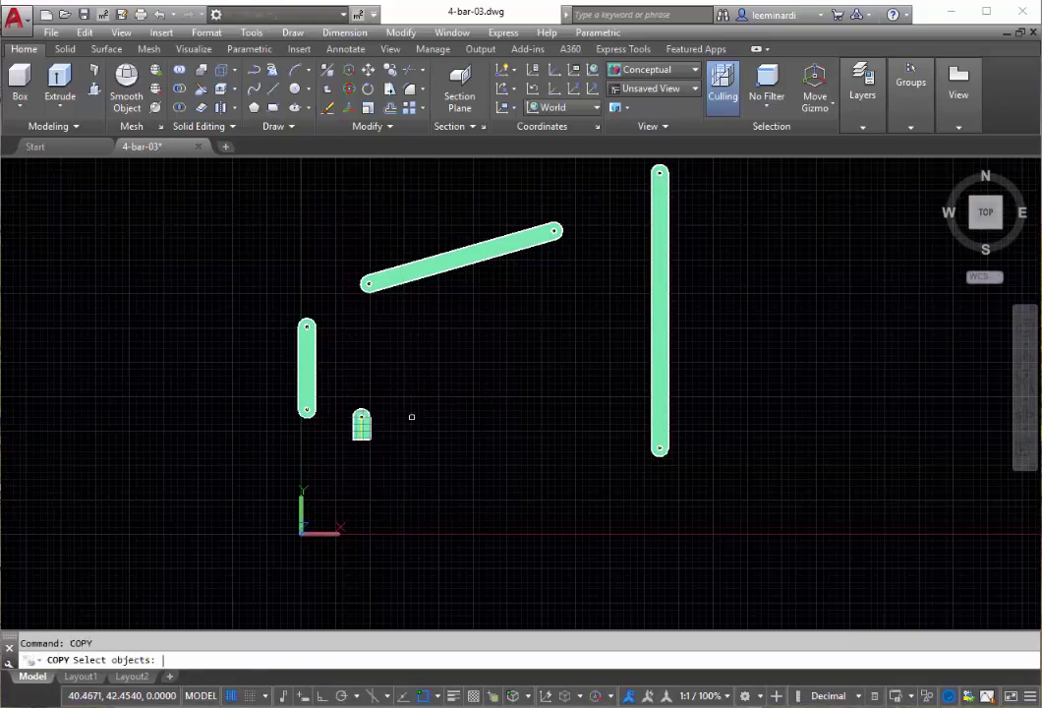
pyautogui.click(362, 425)
pyautogui.press('Return')
pyautogui.write('90,0')
pyautogui.press('Return')
pyautogui.press('Return')
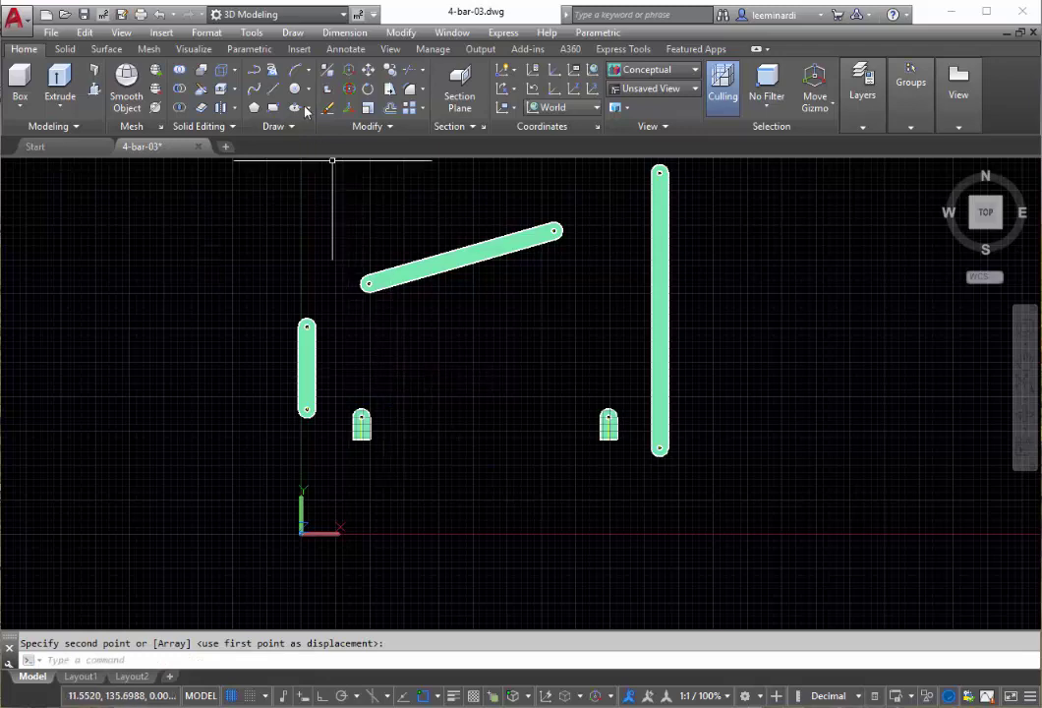
# Step: Apply Fix constraints at the pivot hole centres of both small base parts
pyautogui.click(250, 49)
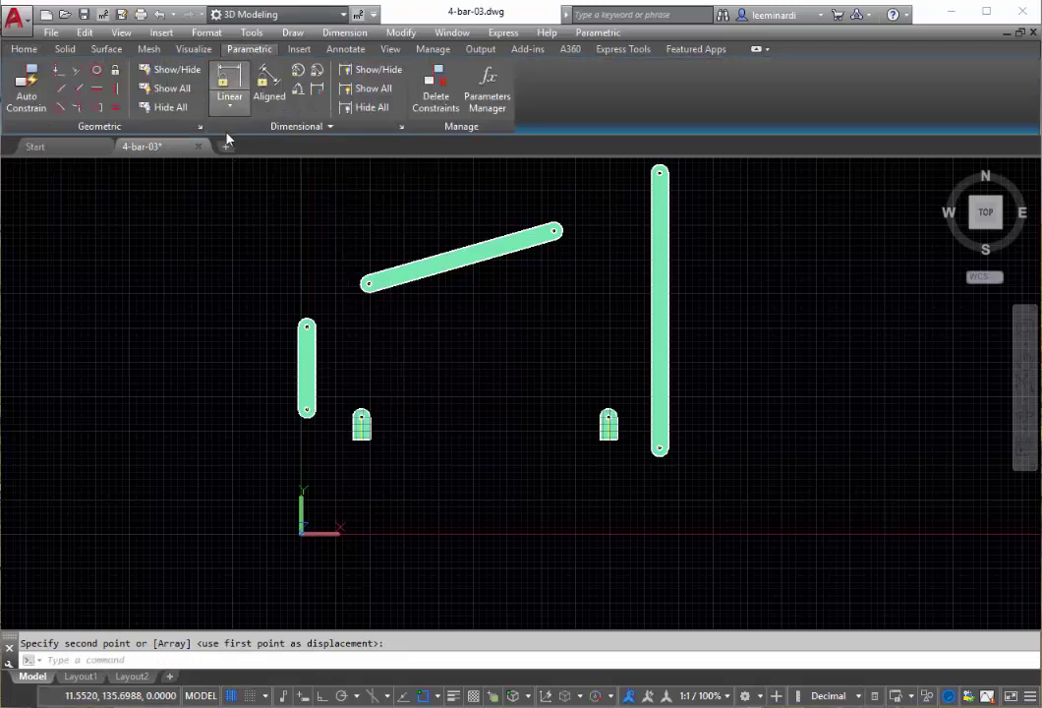
pyautogui.click(61, 72)
pyautogui.click(115, 73)
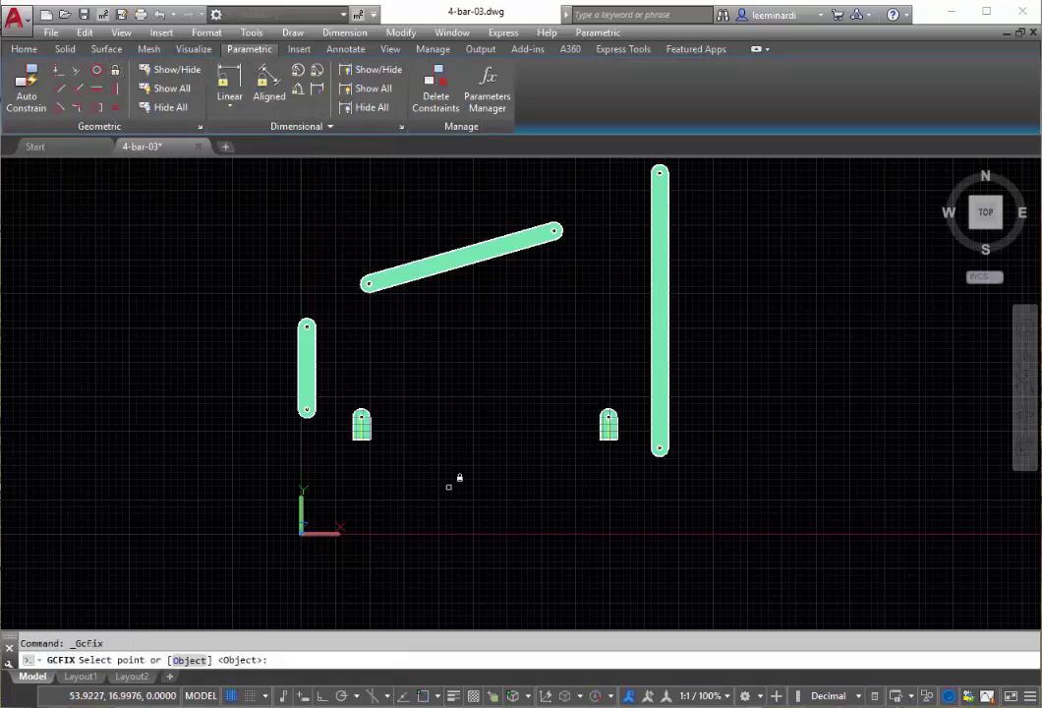
pyautogui.scroll(5, 448, 485)
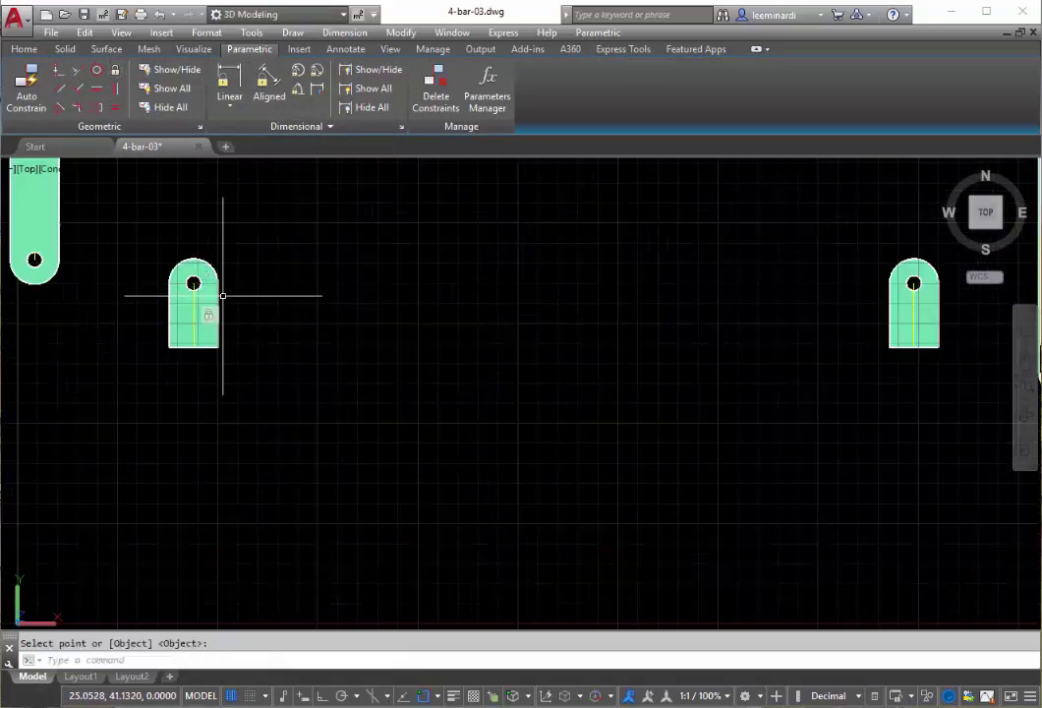
pyautogui.moveTo(289, 317)
pyautogui.mouseDown(button='middle')
pyautogui.moveTo(523, 354)
pyautogui.moveTo(154, 417)
pyautogui.moveTo(205, 331)
pyautogui.mouseUp(button='middle')
pyautogui.press('Escape')
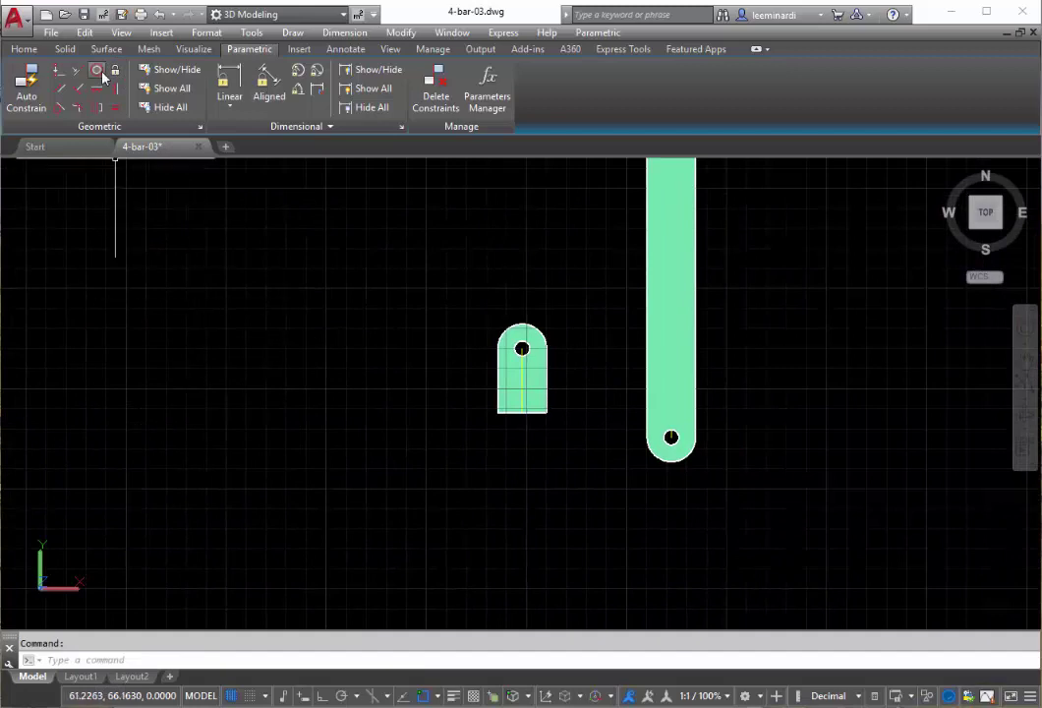
pyautogui.click(115, 71)
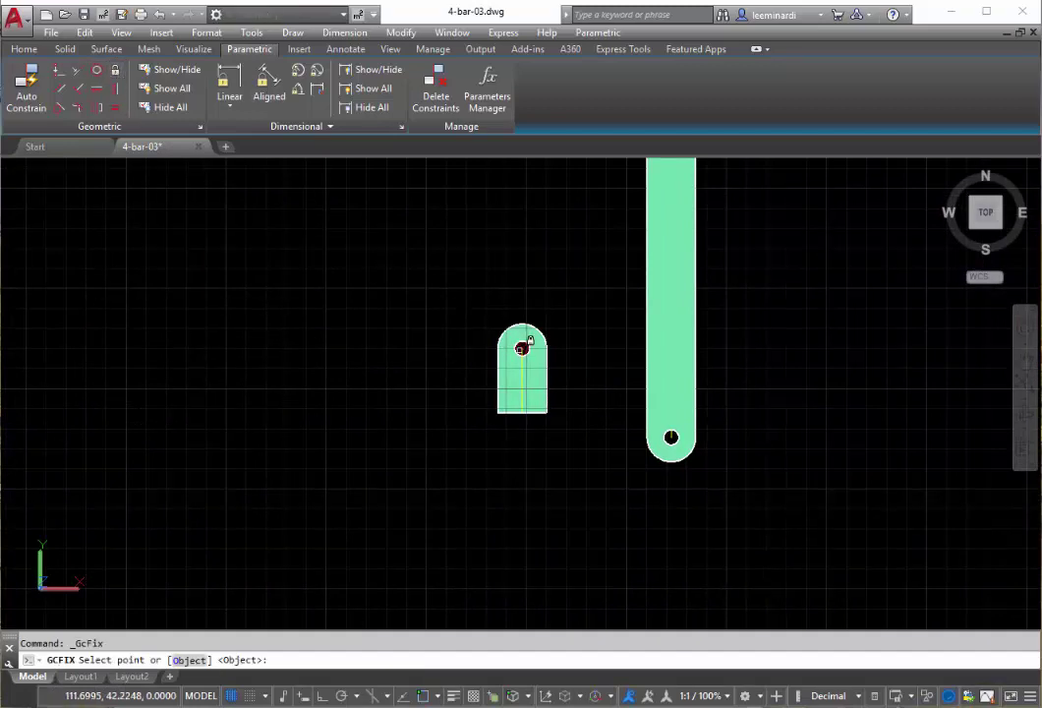
pyautogui.click(523, 348)
pyautogui.scroll(-4, 443, 340)
pyautogui.moveTo(397, 322); pyautogui.dragTo(548, 414, button='middle')
pyautogui.press('Escape')
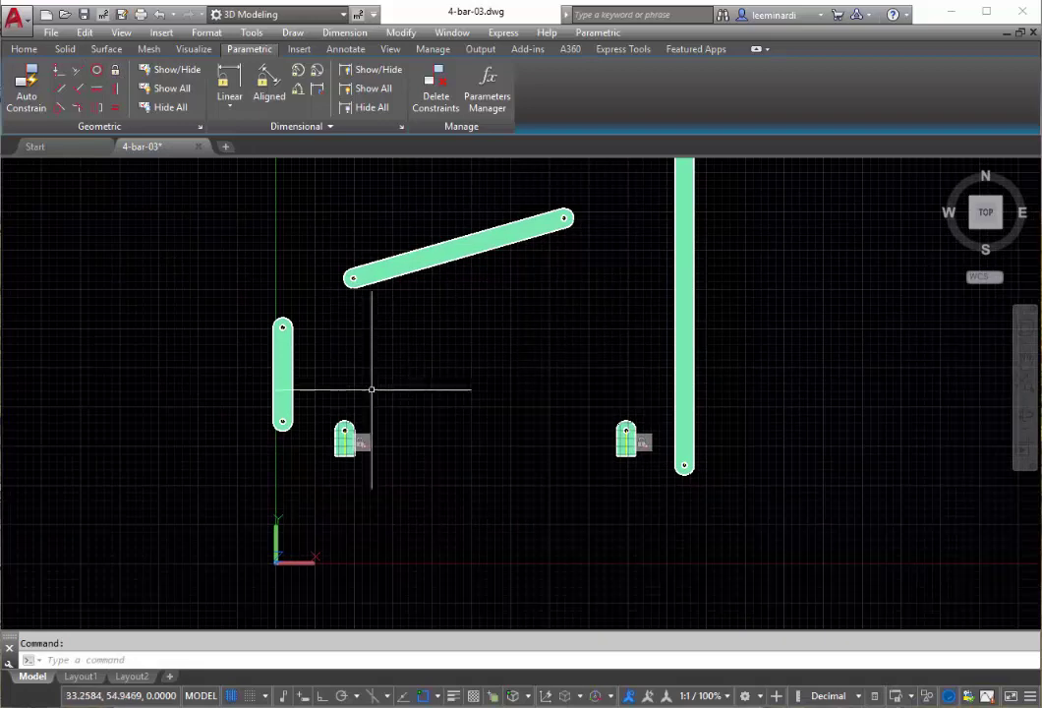
# Step: Make the short link's lower hole coincident with the base part's hole
pyautogui.click(57, 74)
pyautogui.scroll(2, 375, 423)
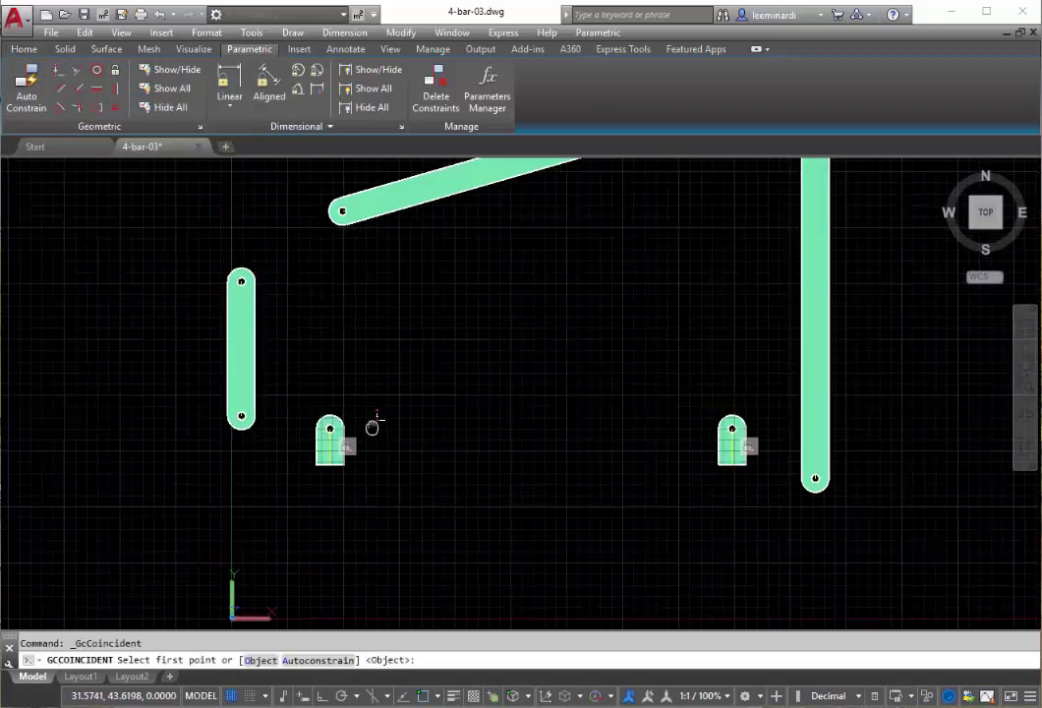
pyautogui.moveTo(375, 423); pyautogui.dragTo(426, 338, button='middle')
pyautogui.scroll(3, 334, 336)
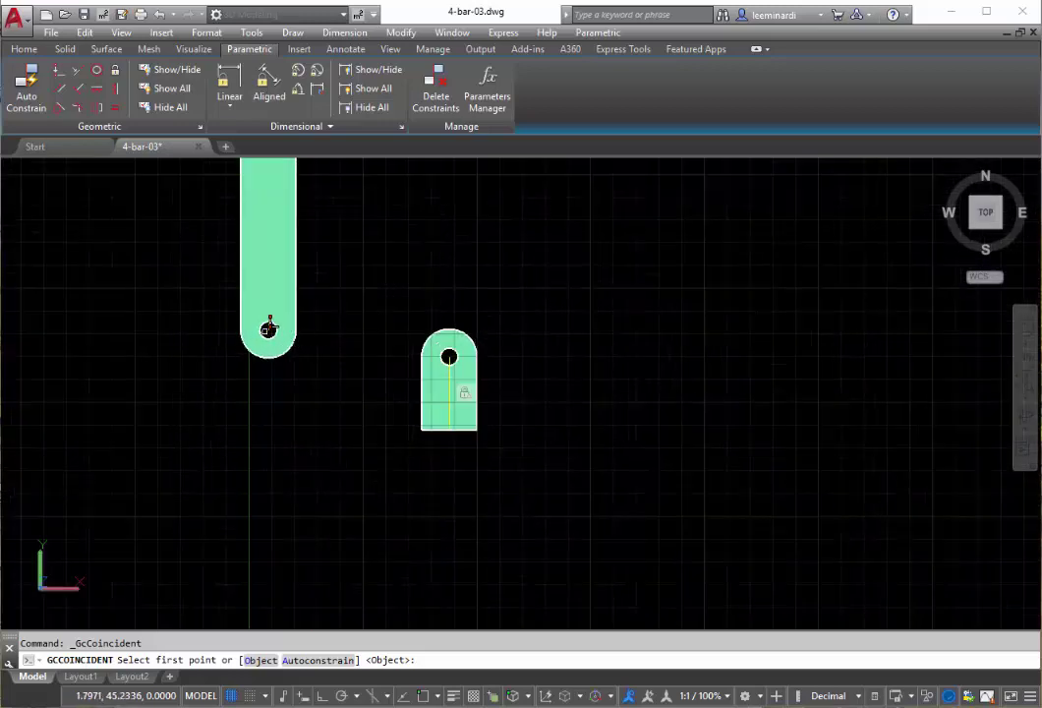
pyautogui.click(269, 328)
pyautogui.click(450, 355)
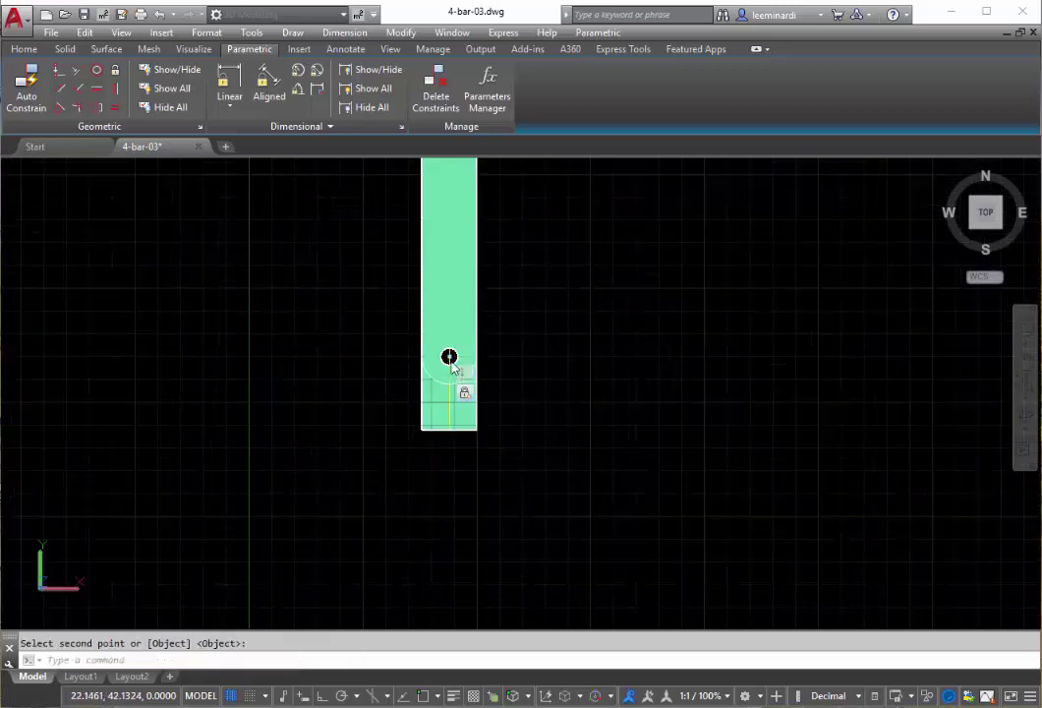
pyautogui.scroll(-4, 630, 382)
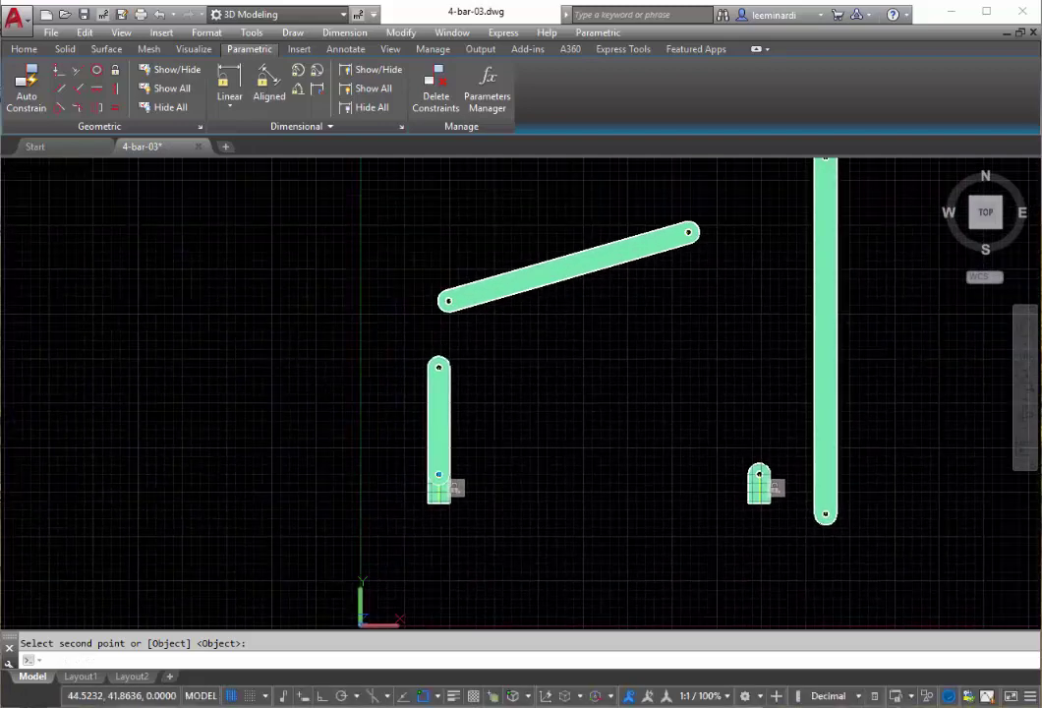
pyautogui.moveTo(627, 389); pyautogui.dragTo(517, 479)
pyautogui.press('Escape')
pyautogui.scroll(-2, 516, 479)
# Step: Pin the upper link's end hole coincident with the lower link's hole
pyautogui.click(57, 73)
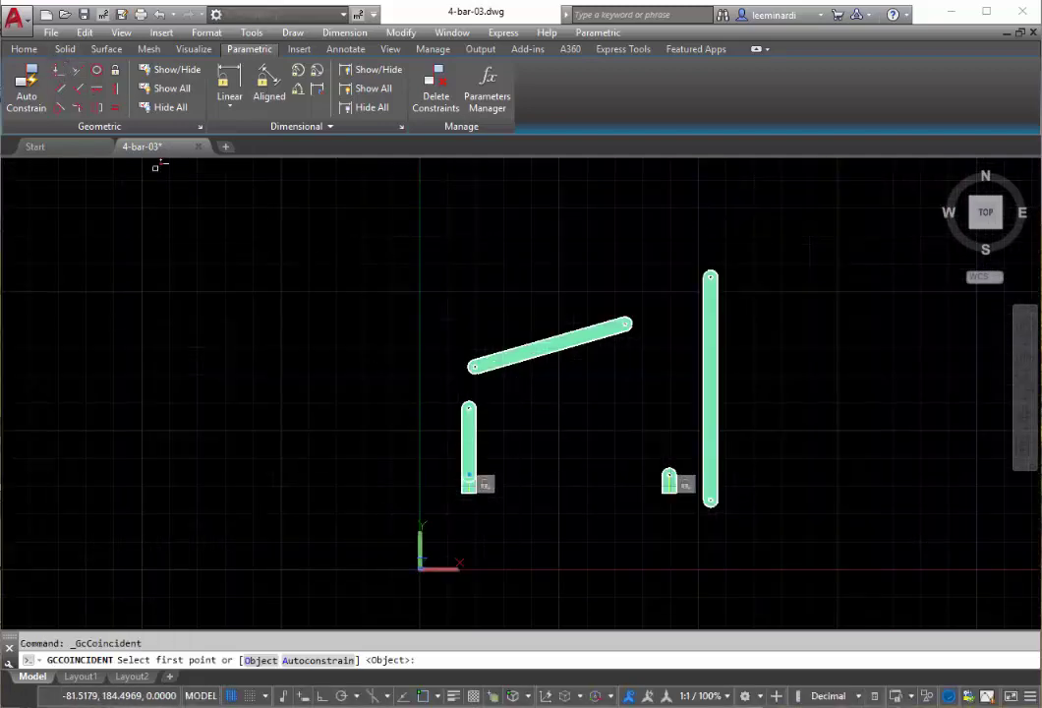
pyautogui.scroll(3, 524, 408)
pyautogui.scroll(3, 432, 318)
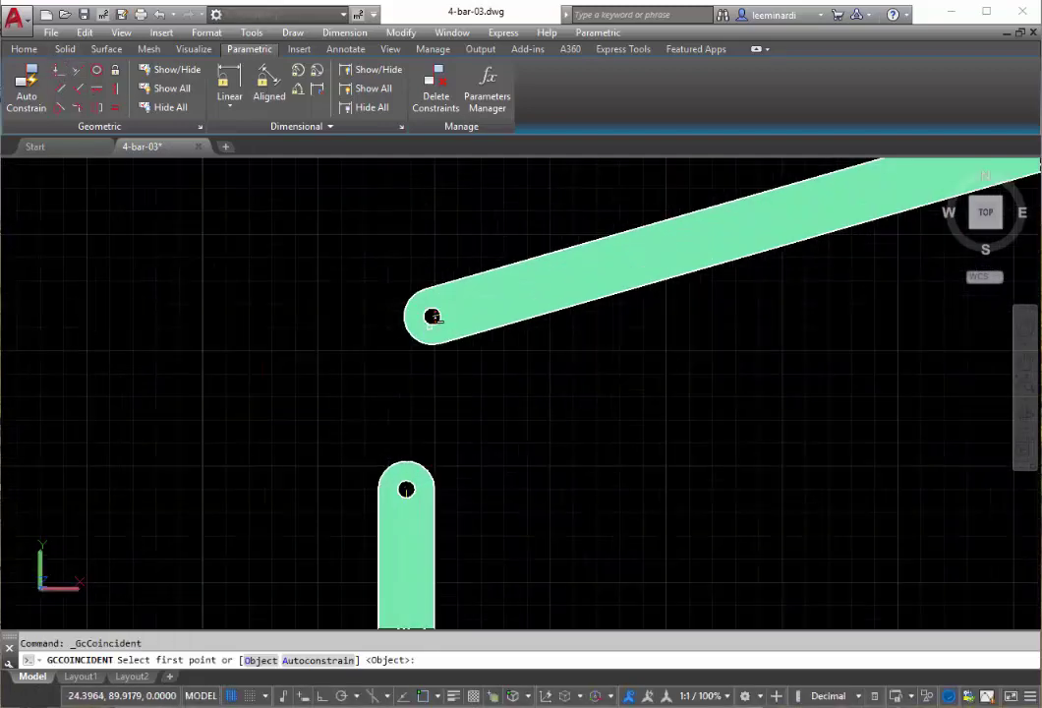
pyautogui.click(434, 314)
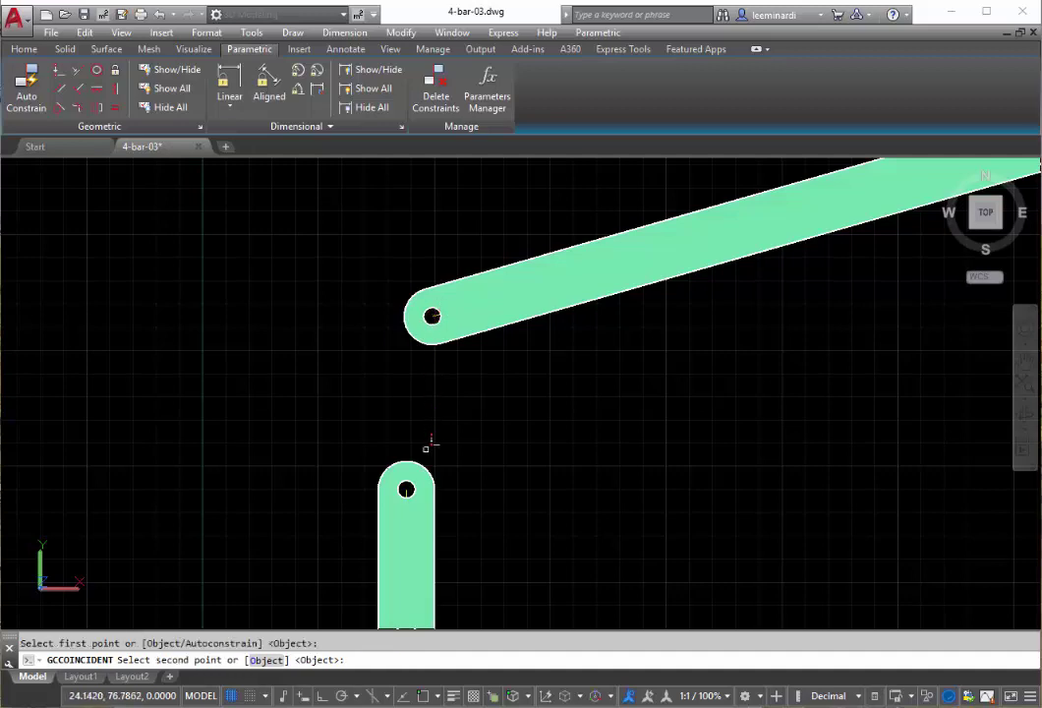
pyautogui.click(406, 488)
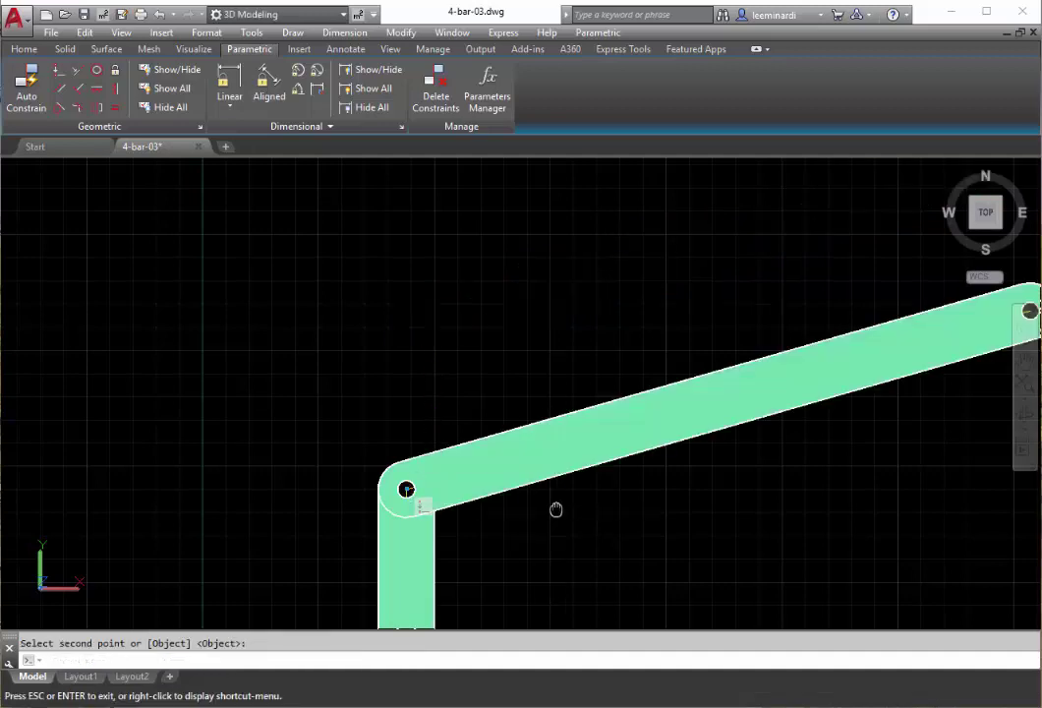
pyautogui.moveTo(553, 507); pyautogui.dragTo(255, 380, button='middle')
pyautogui.scroll(-2, 466, 424)
pyautogui.moveTo(621, 498); pyautogui.dragTo(356, 317, button='middle')
# Step: Pin the long link's bottom hole coincident with the small ground block's hole
pyautogui.click(59, 74)
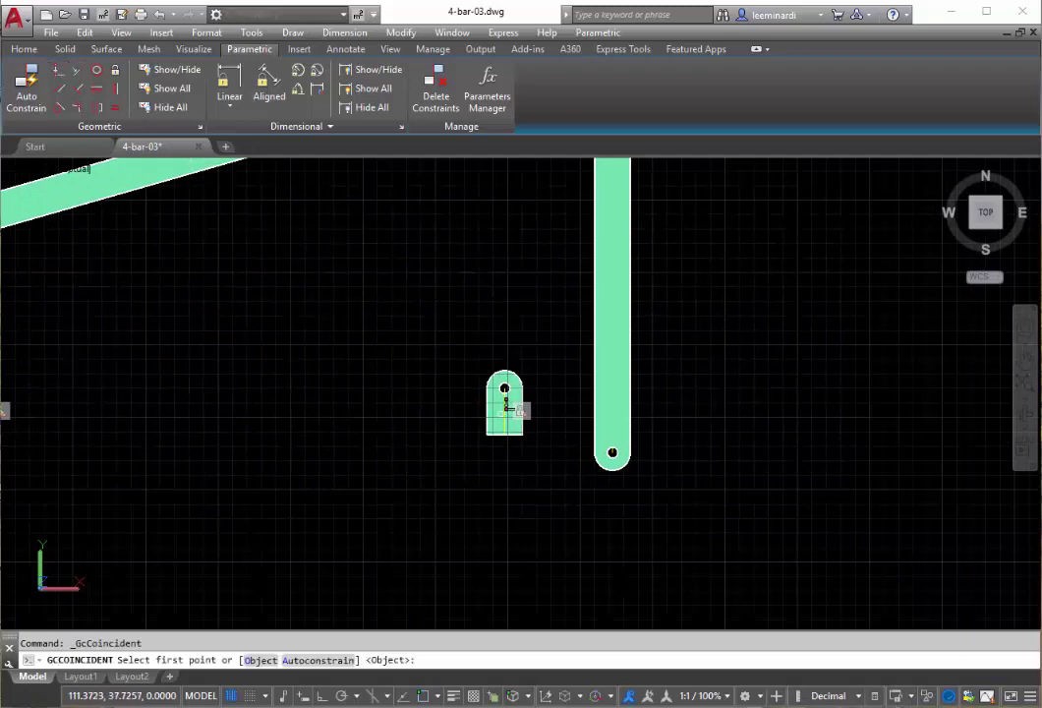
pyautogui.scroll(3, 592, 459)
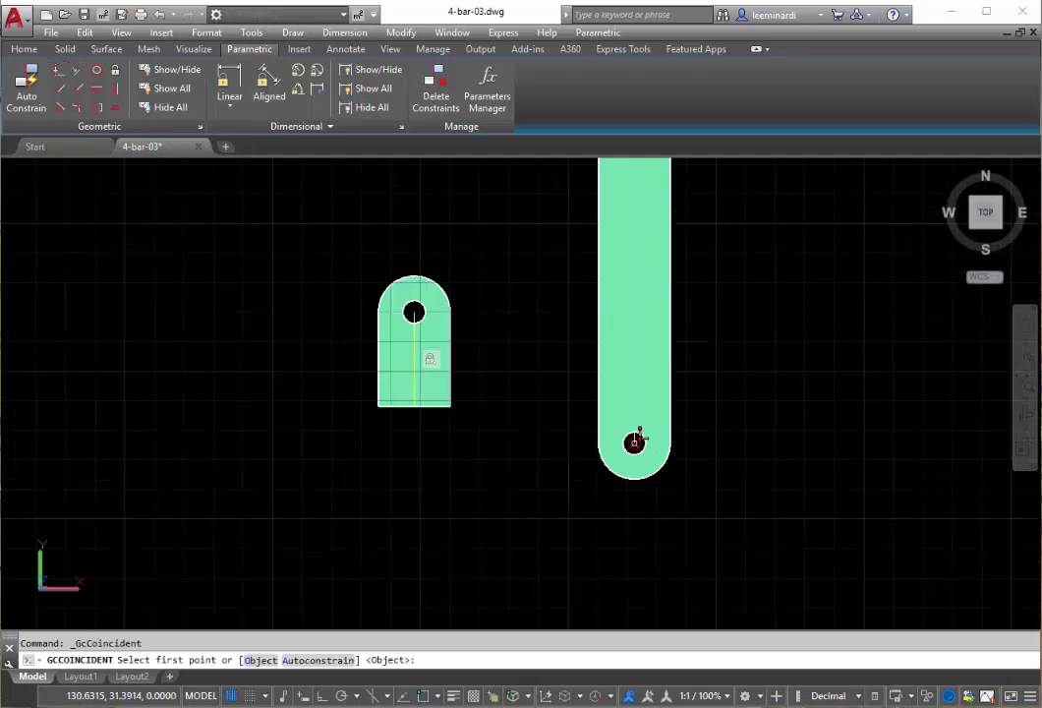
pyautogui.click(636, 439)
pyautogui.click(415, 313)
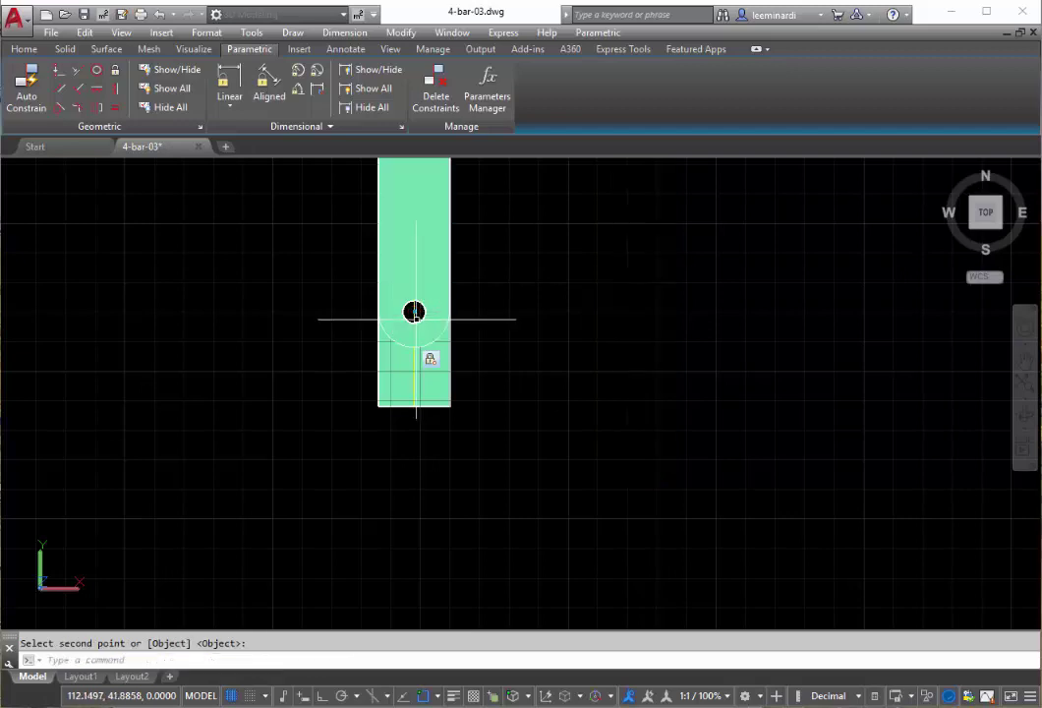
pyautogui.moveTo(494, 375); pyautogui.dragTo(541, 479, button='middle')
pyautogui.scroll(-4, 540, 479)
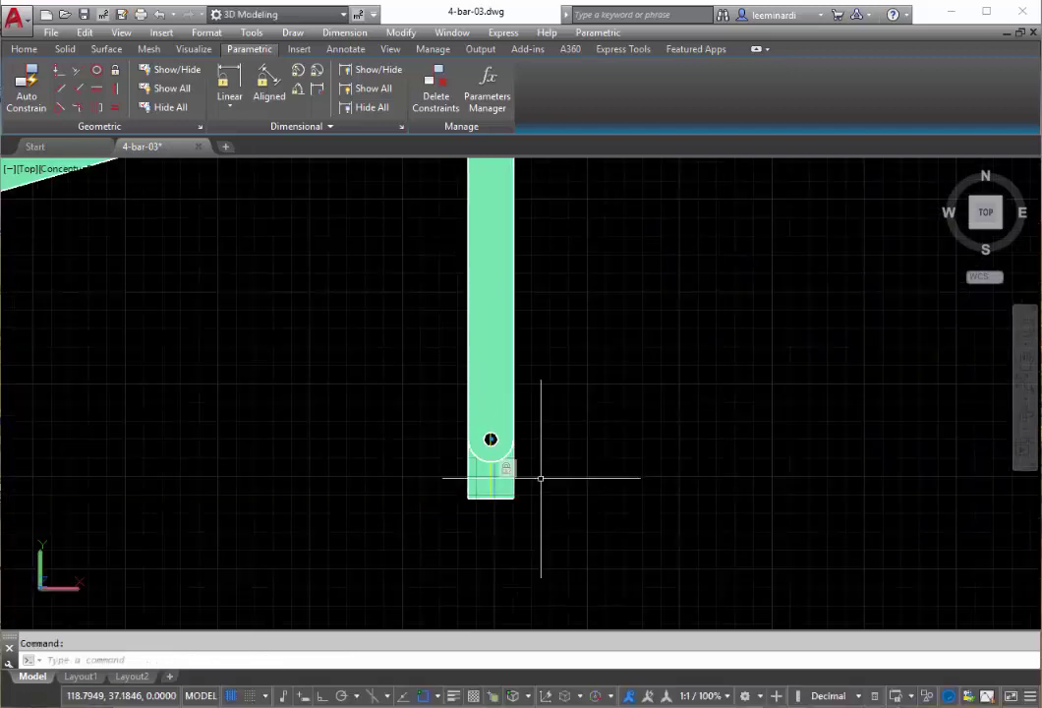
pyautogui.moveTo(407, 356); pyautogui.dragTo(390, 458, button='middle')
pyautogui.scroll(-2, 400, 444)
pyautogui.moveTo(425, 421); pyautogui.dragTo(405, 414, button='middle')
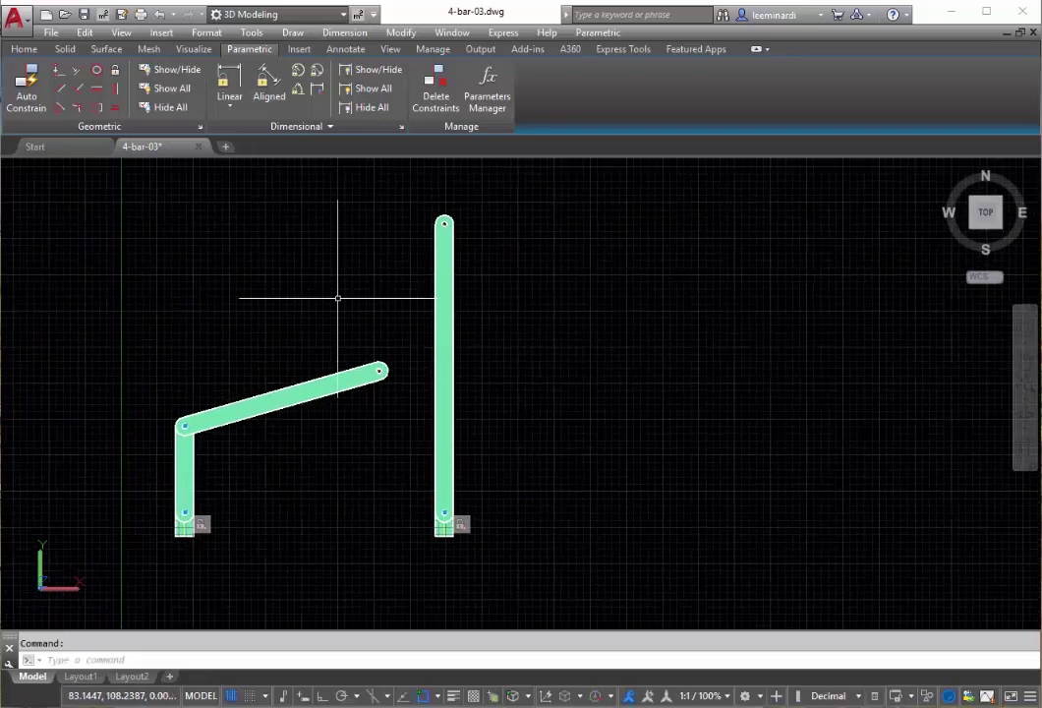
# Step: Join the vertical link's top to the upper link's right end with a coincident constraint
pyautogui.click(59, 72)
pyautogui.scroll(3, 385, 358)
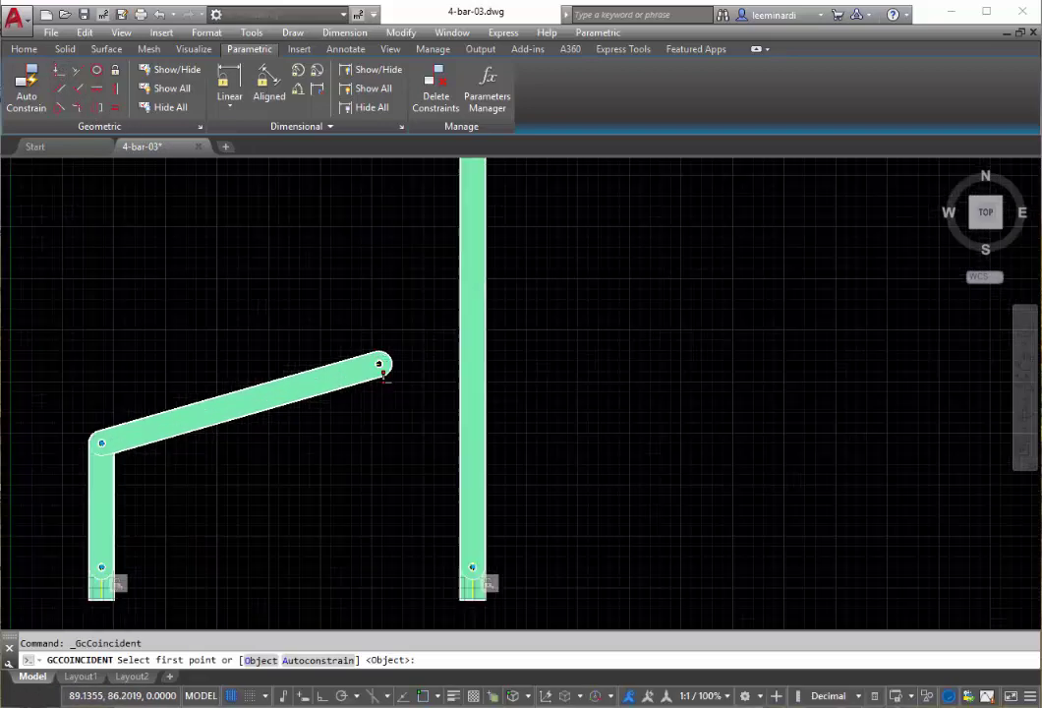
pyautogui.click(384, 351)
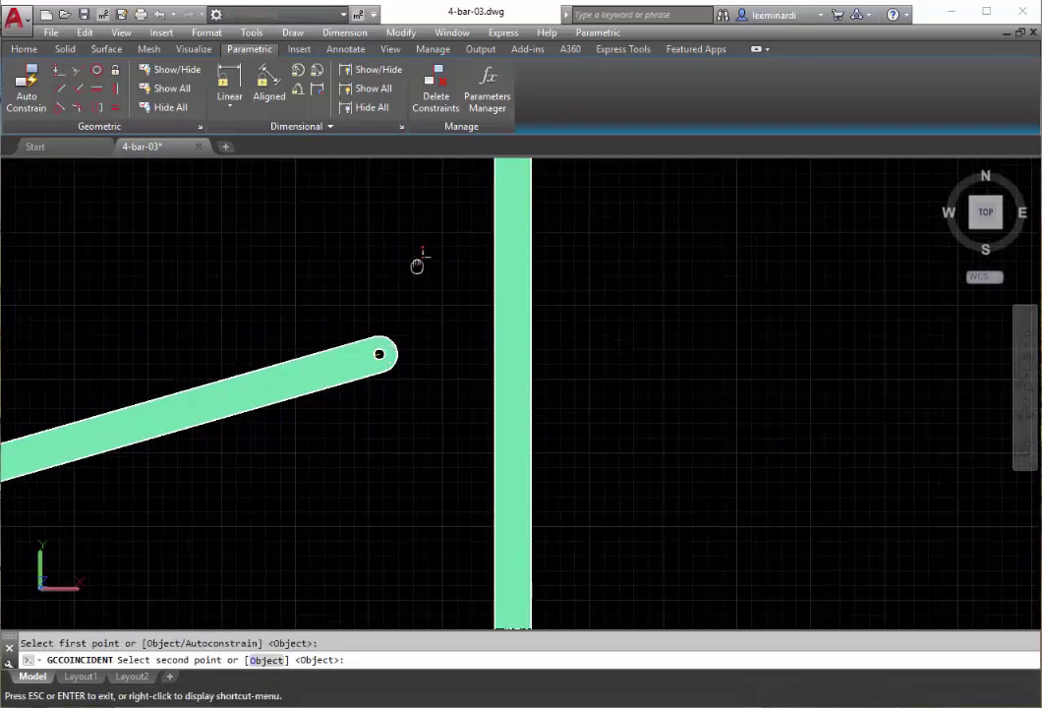
pyautogui.moveTo(419, 262); pyautogui.dragTo(348, 501, button='middle')
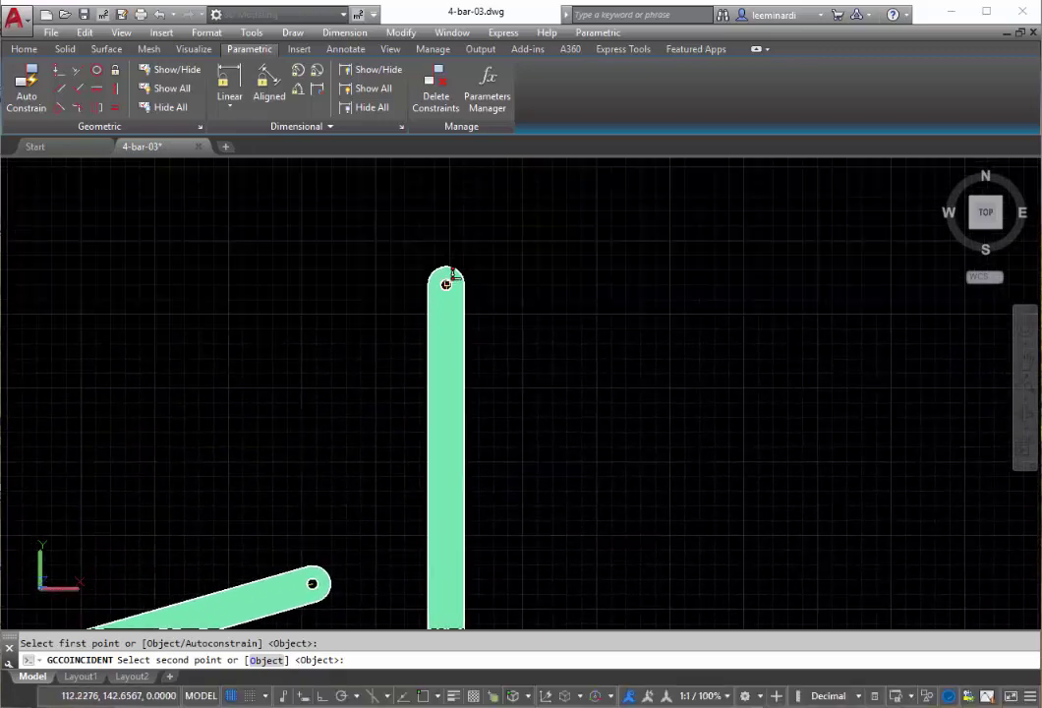
pyautogui.click(447, 282)
pyautogui.moveTo(449, 368); pyautogui.dragTo(522, 262, button='middle')
pyautogui.scroll(-2, 522, 266)
pyautogui.moveTo(540, 312); pyautogui.dragTo(561, 291, button='middle')
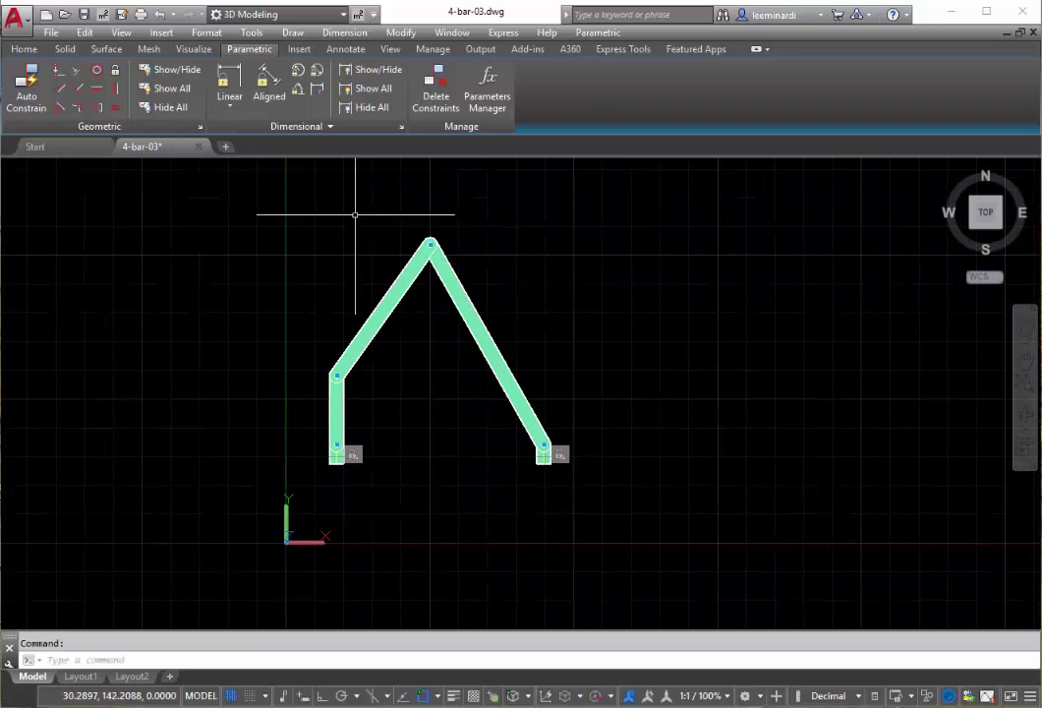
# Step: Rotate the short left link about its lower pin to a new angle
pyautogui.click(26, 49)
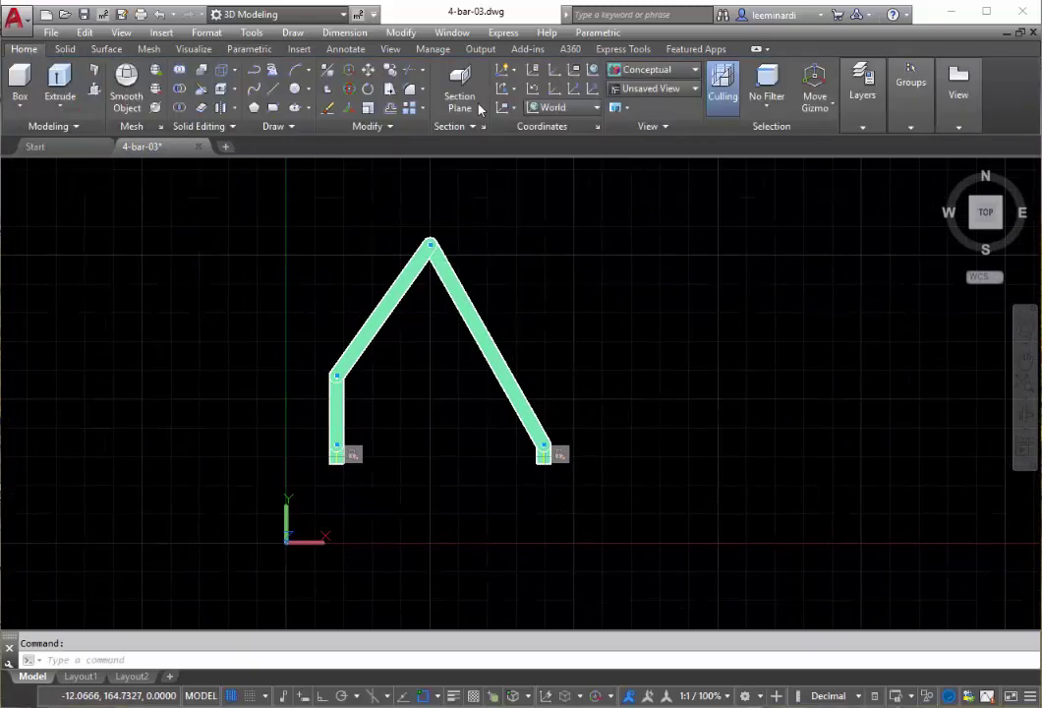
pyautogui.click(370, 90)
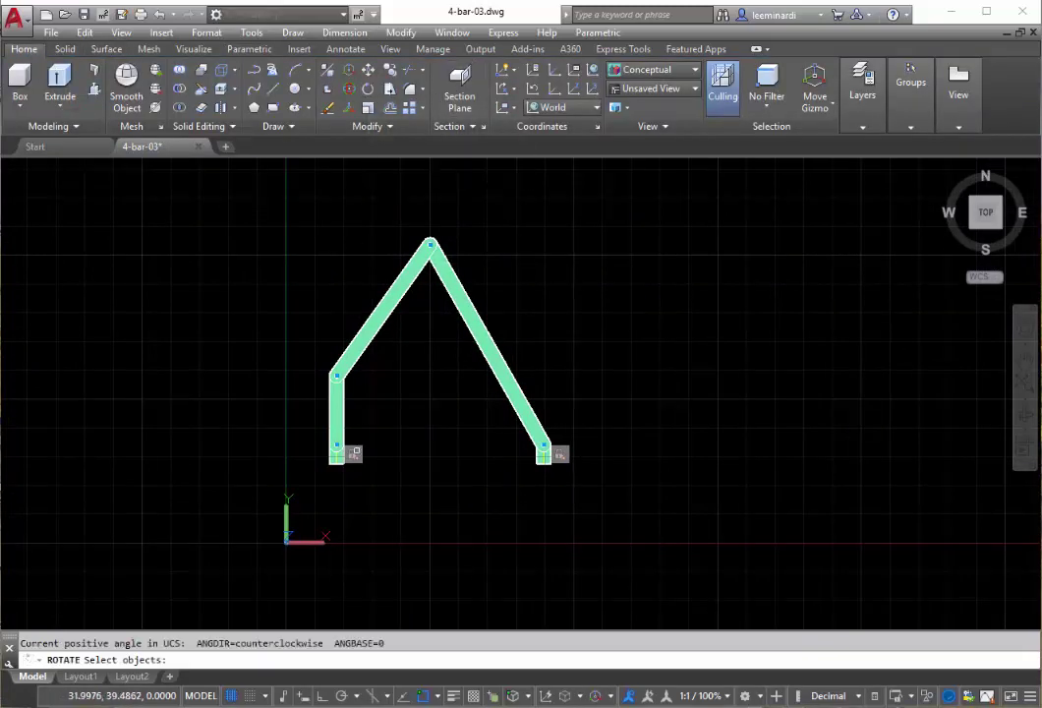
pyautogui.click(341, 408)
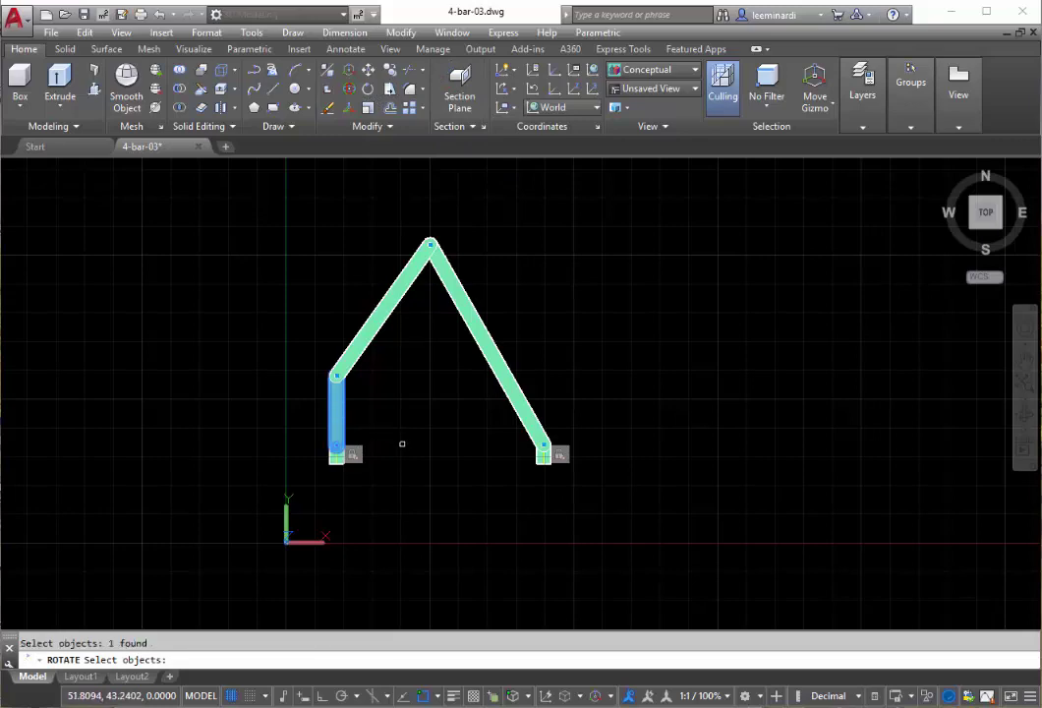
pyautogui.scroll(4, 391, 447)
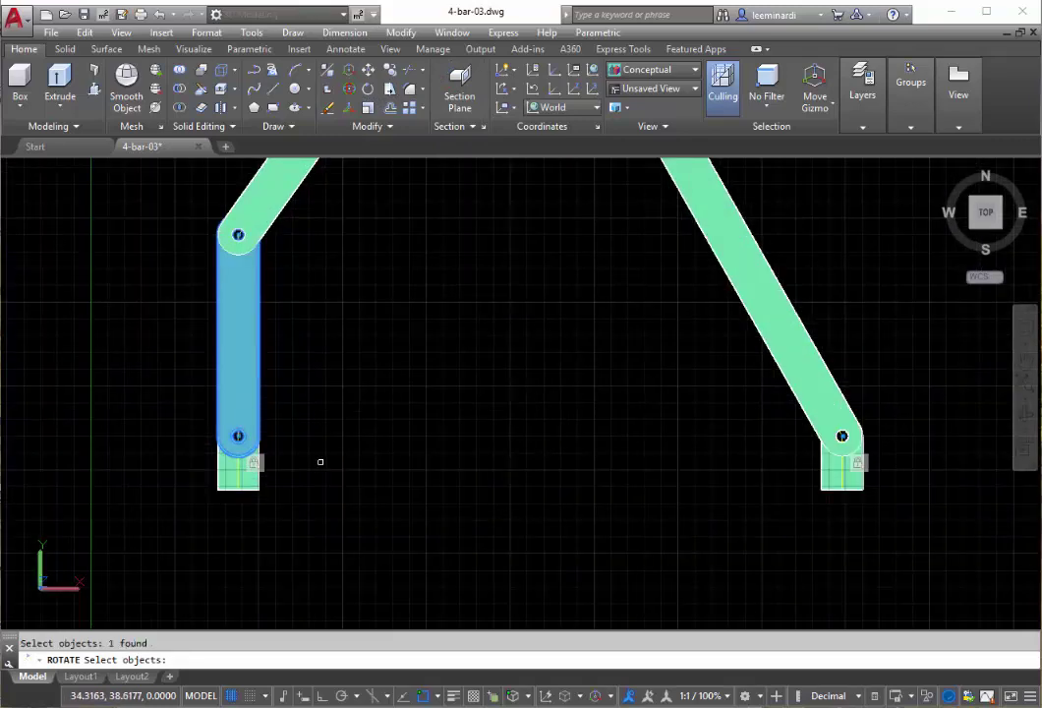
pyautogui.press('Return')
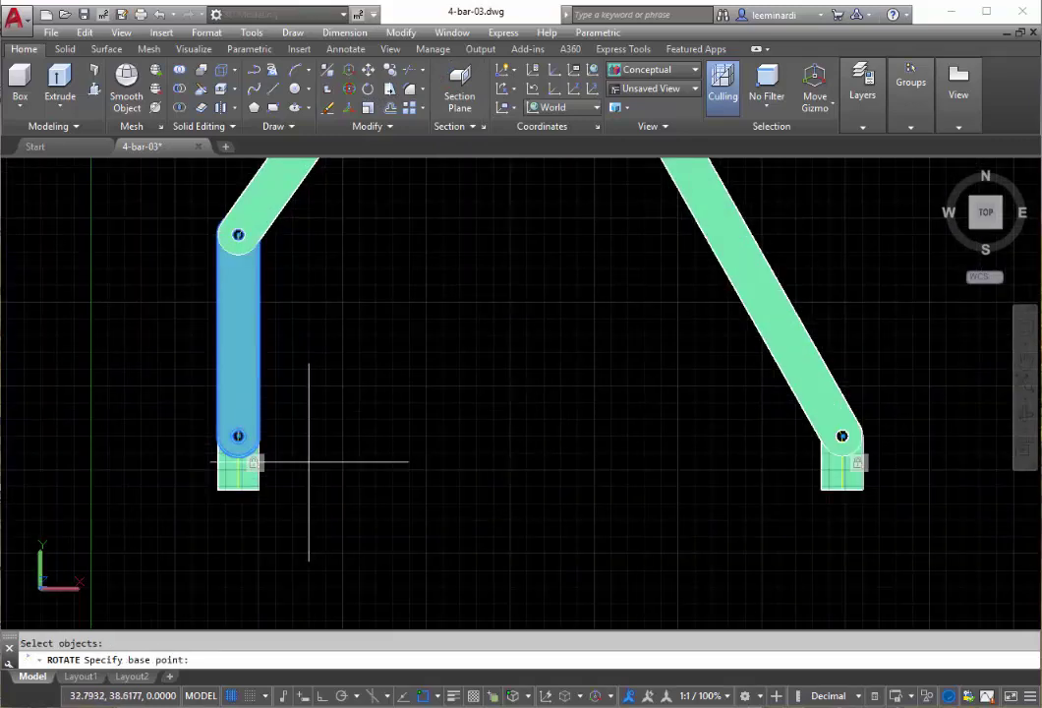
pyautogui.click(238, 435)
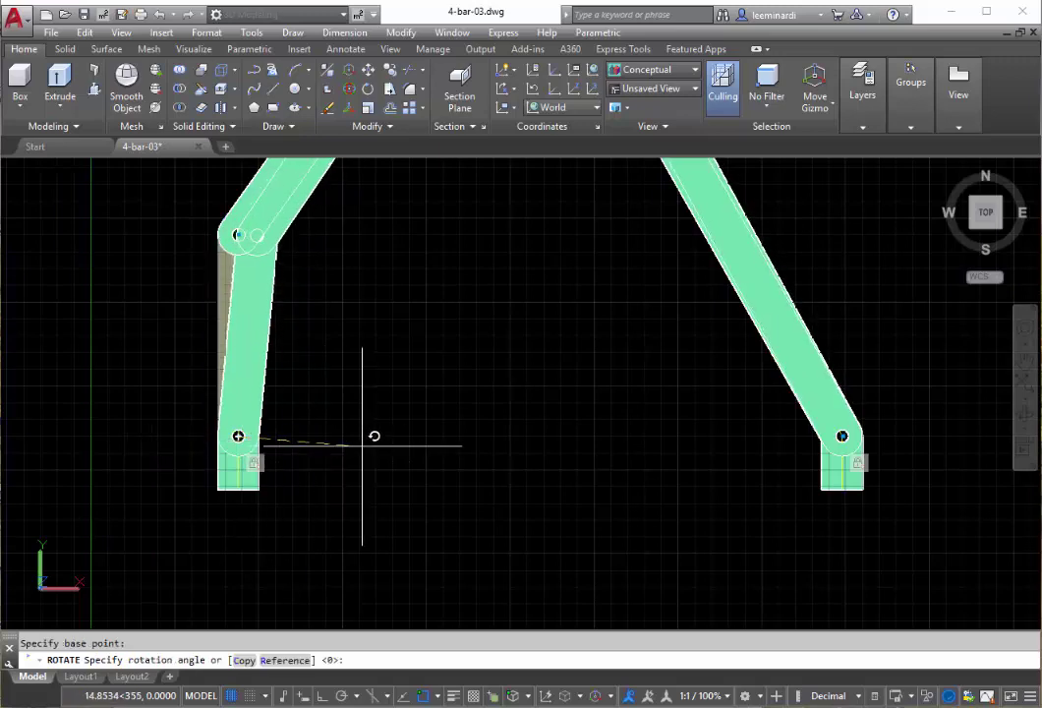
pyautogui.moveTo(379, 446); pyautogui.dragTo(383, 484, button='middle')
pyautogui.scroll(-3, 384, 484)
pyautogui.scroll(-2, 383, 482)
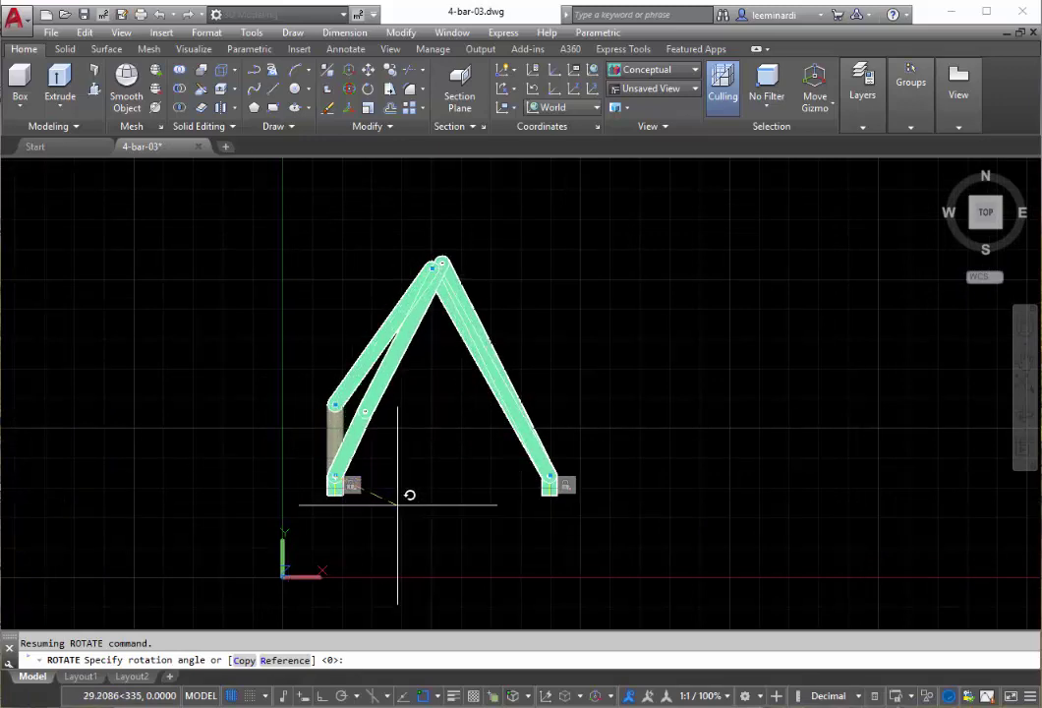
pyautogui.click(601, 358)
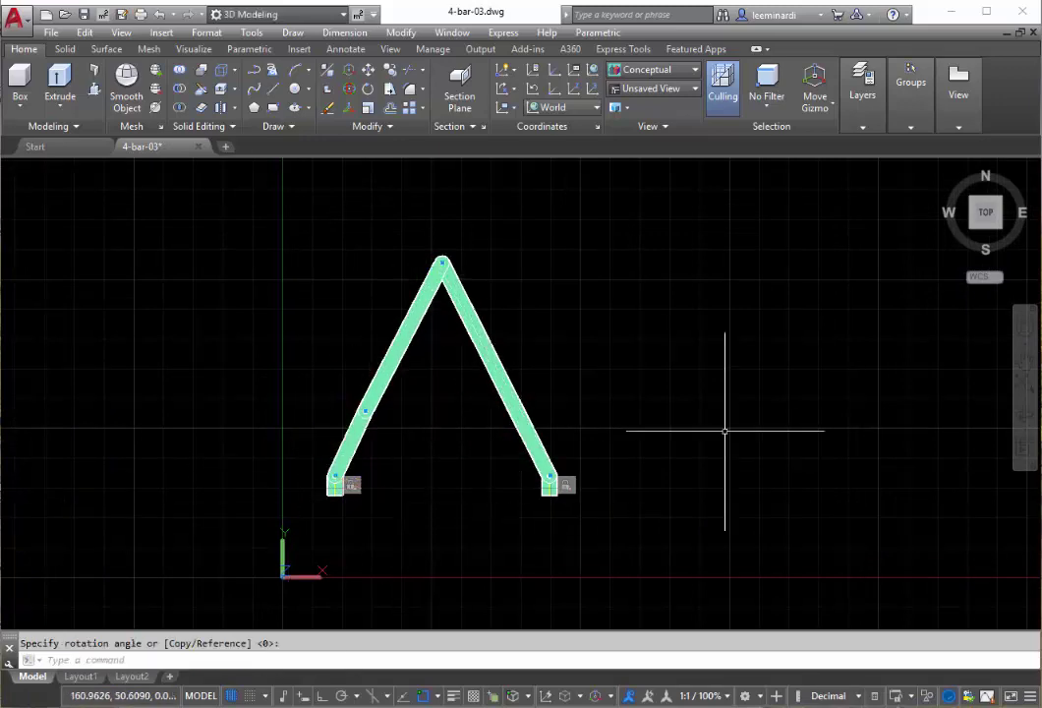
# Step: In an isometric view, rotate the lower left link about its lower hole, then return to the top view
pyautogui.click(973, 228)
pyautogui.keyDown('shift'); pyautogui.moveTo(740, 380); pyautogui.dragTo(659, 327, button='middle'); pyautogui.keyUp('shift')
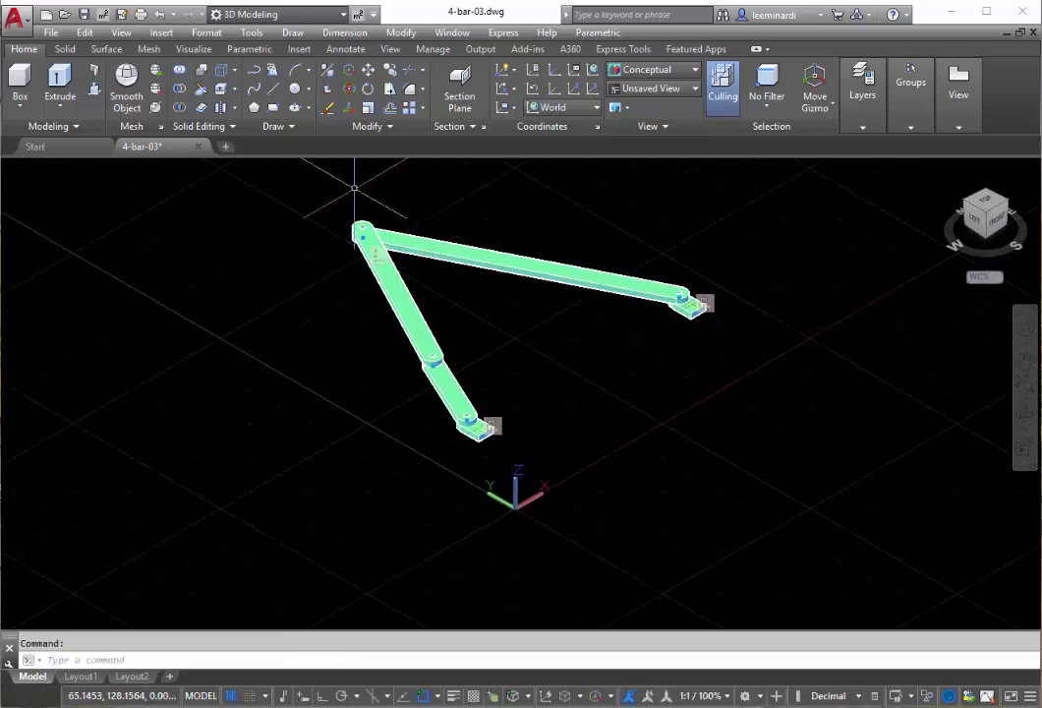
pyautogui.click(370, 90)
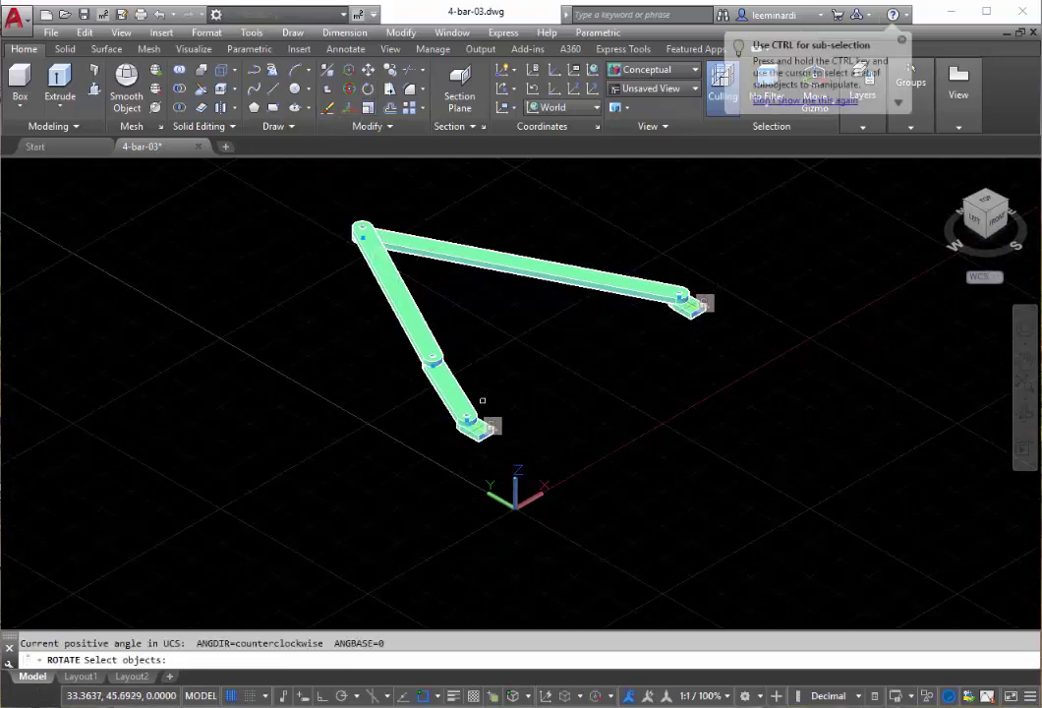
pyautogui.click(450, 394)
pyautogui.press('Return')
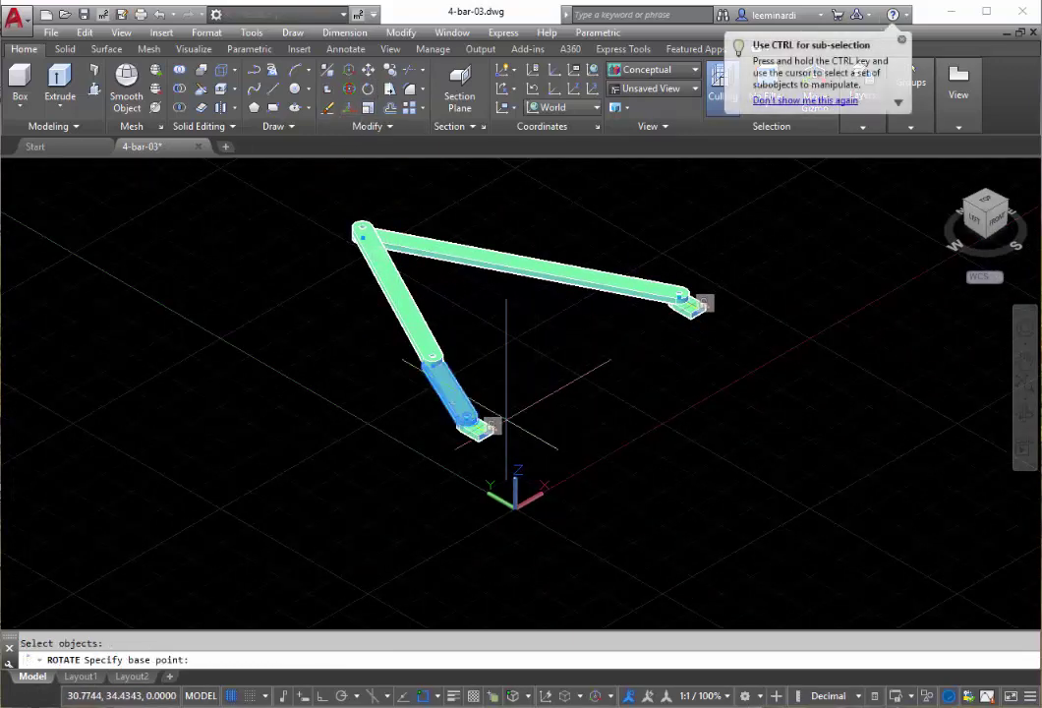
pyautogui.scroll(5, 482, 428)
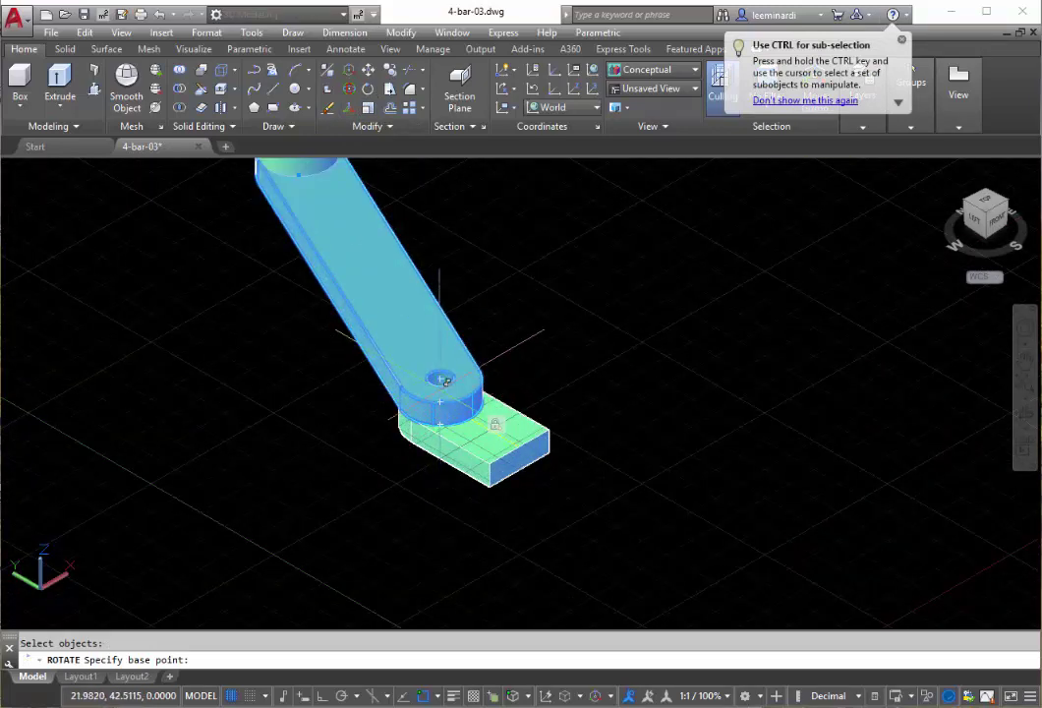
pyautogui.click(446, 375)
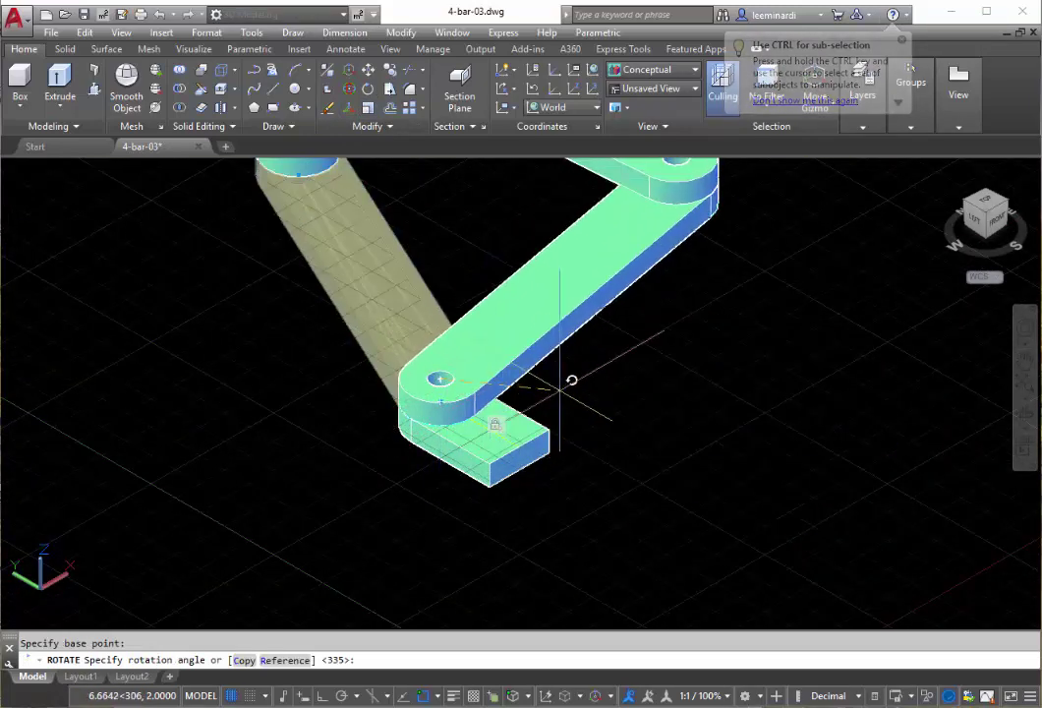
pyautogui.scroll(-5, 571, 381)
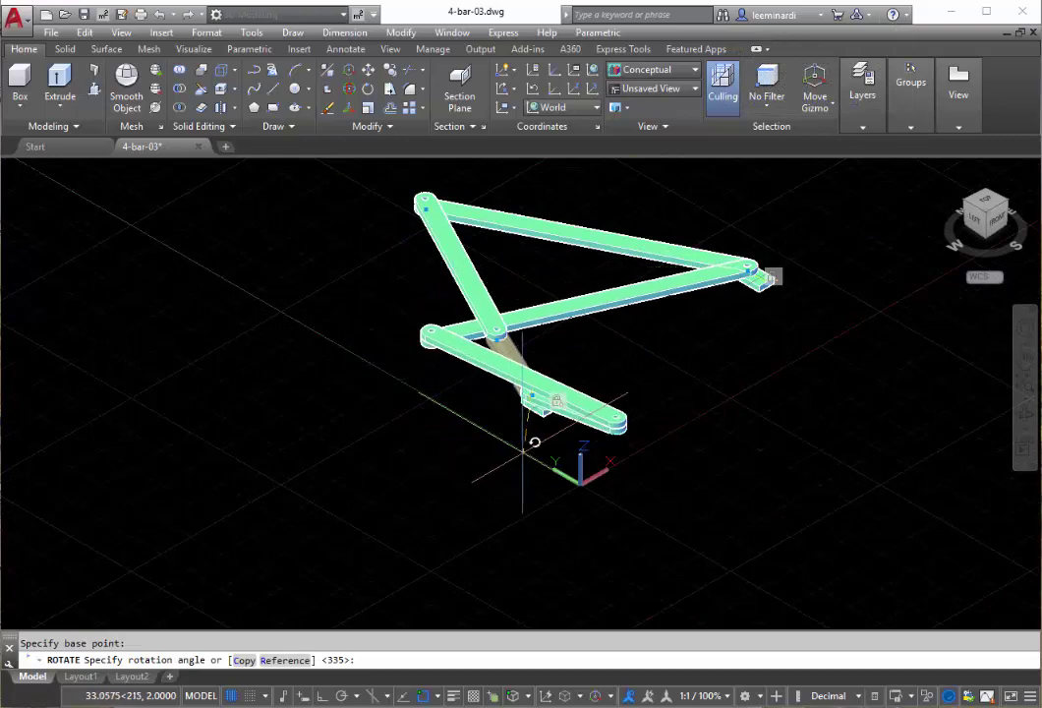
pyautogui.click(485, 383)
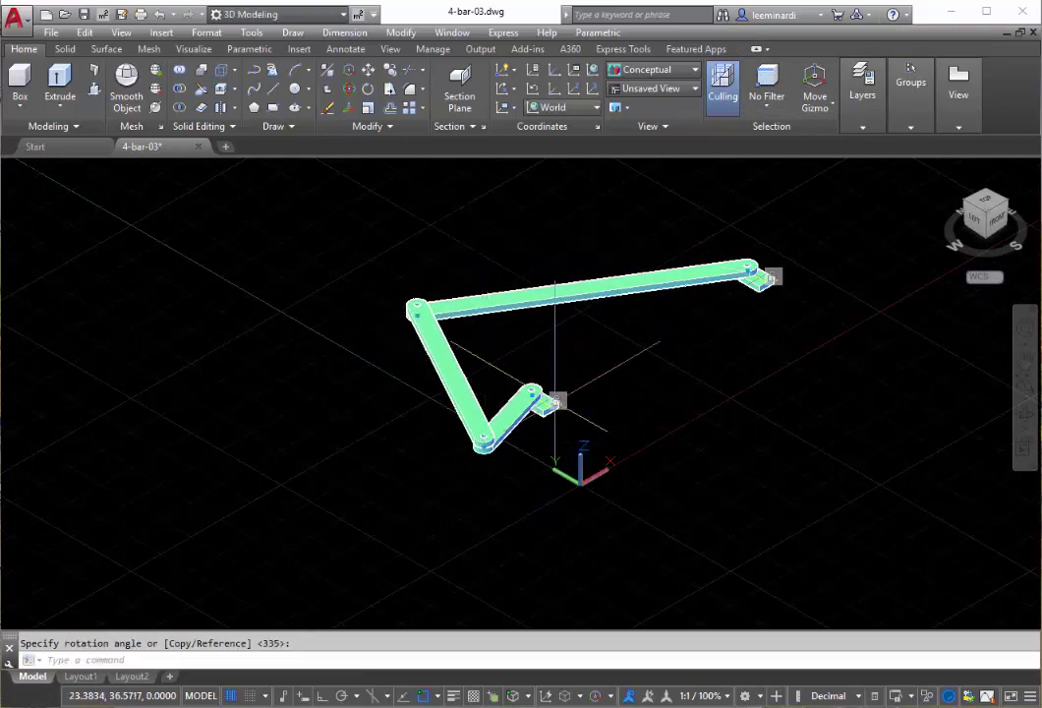
pyautogui.click(980, 208)
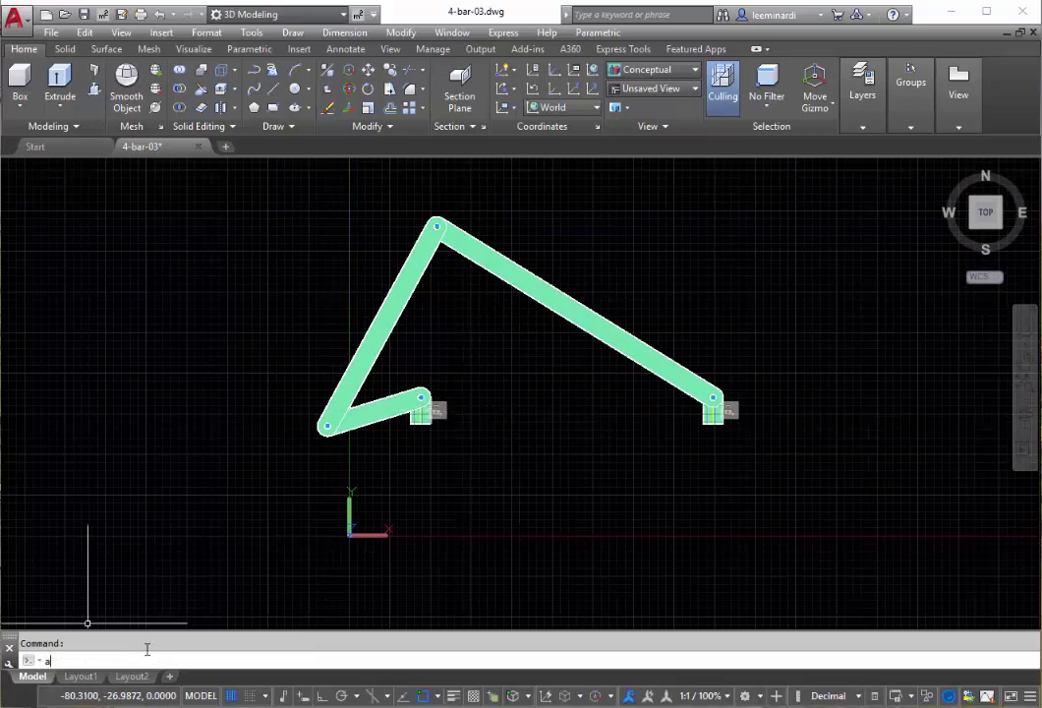
# Step: Start the ANIMATEROTATION routine, then cancel it
pyautogui.press('Return')
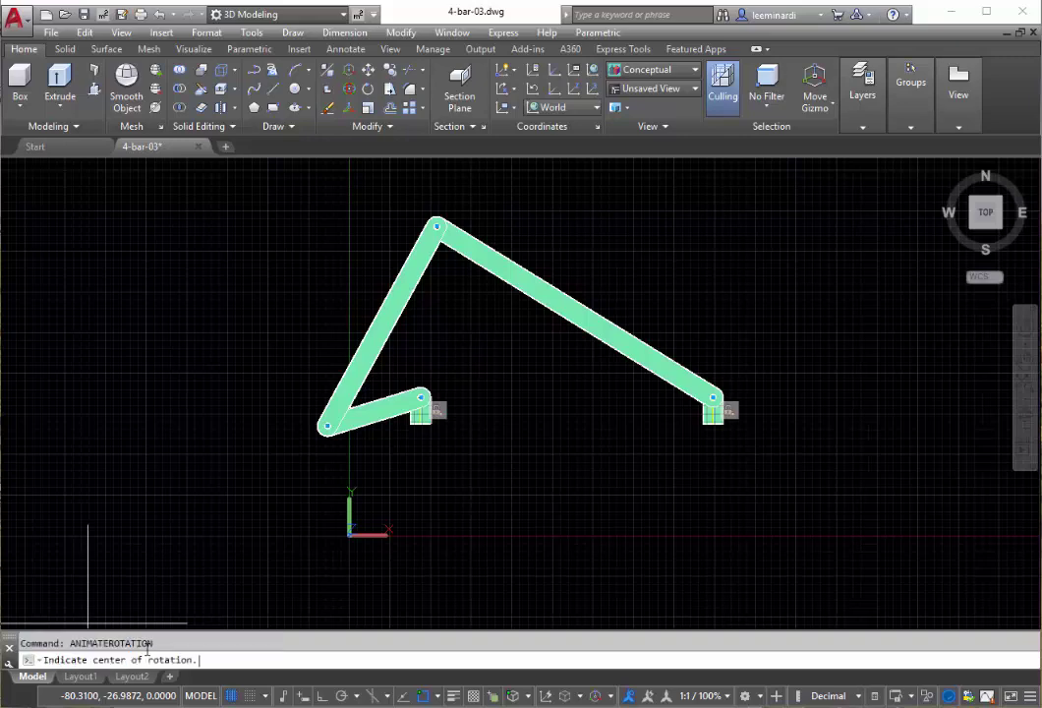
pyautogui.scroll(2, 462, 472)
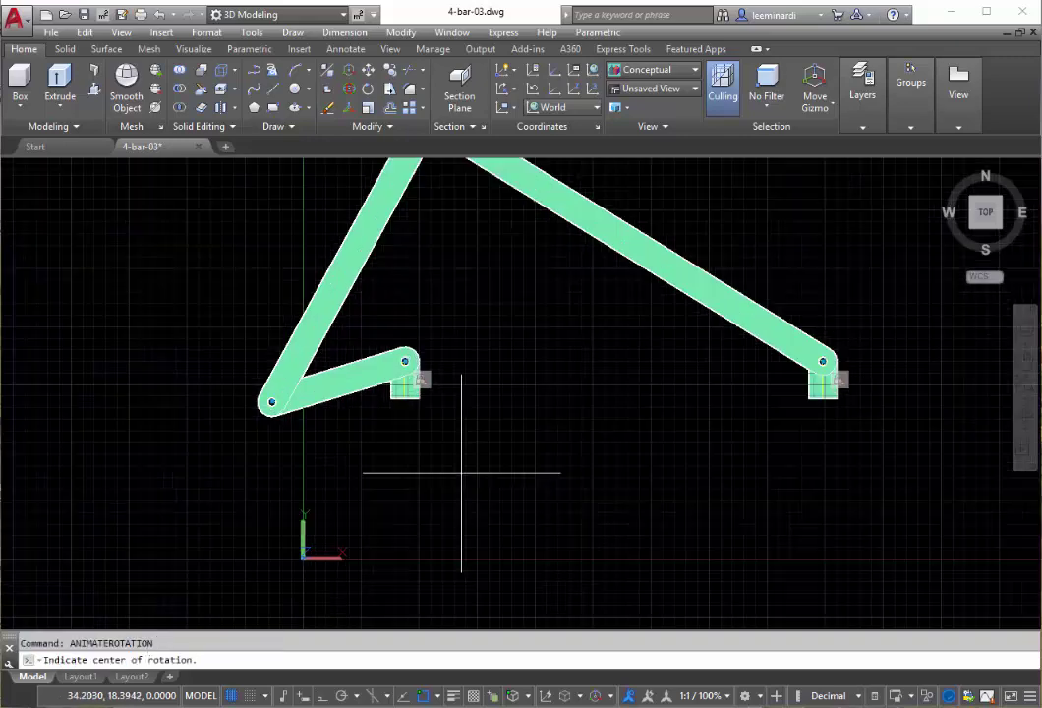
pyautogui.press('Escape')
pyautogui.moveTo(353, 479); pyautogui.dragTo(326, 517, button='middle')
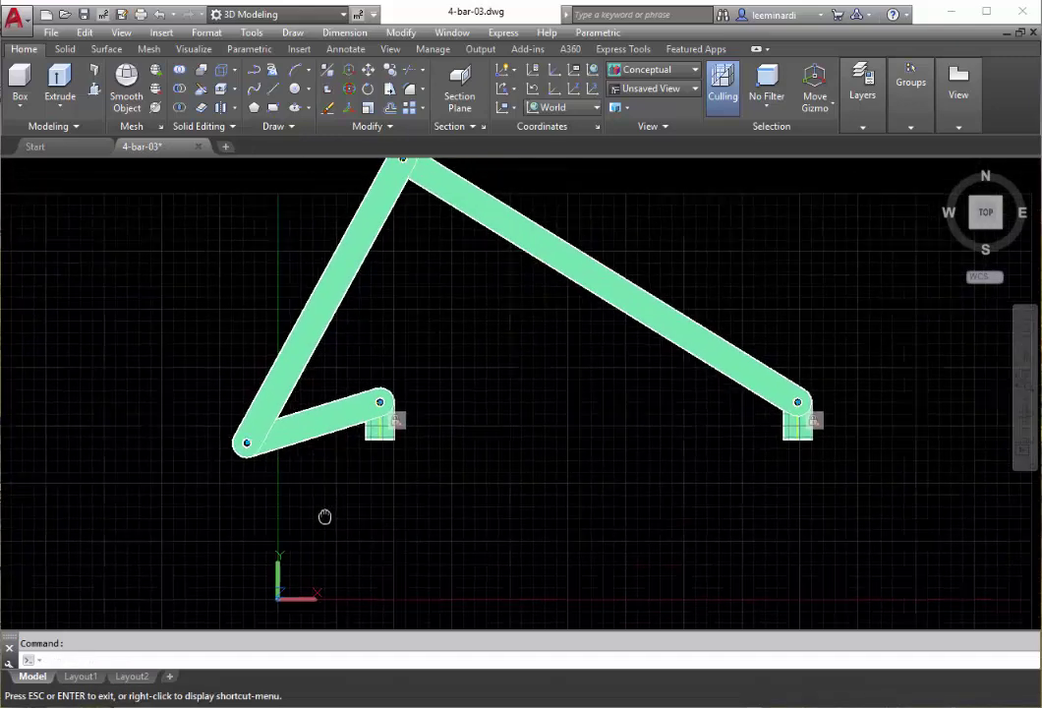
pyautogui.scroll(2, 325, 491)
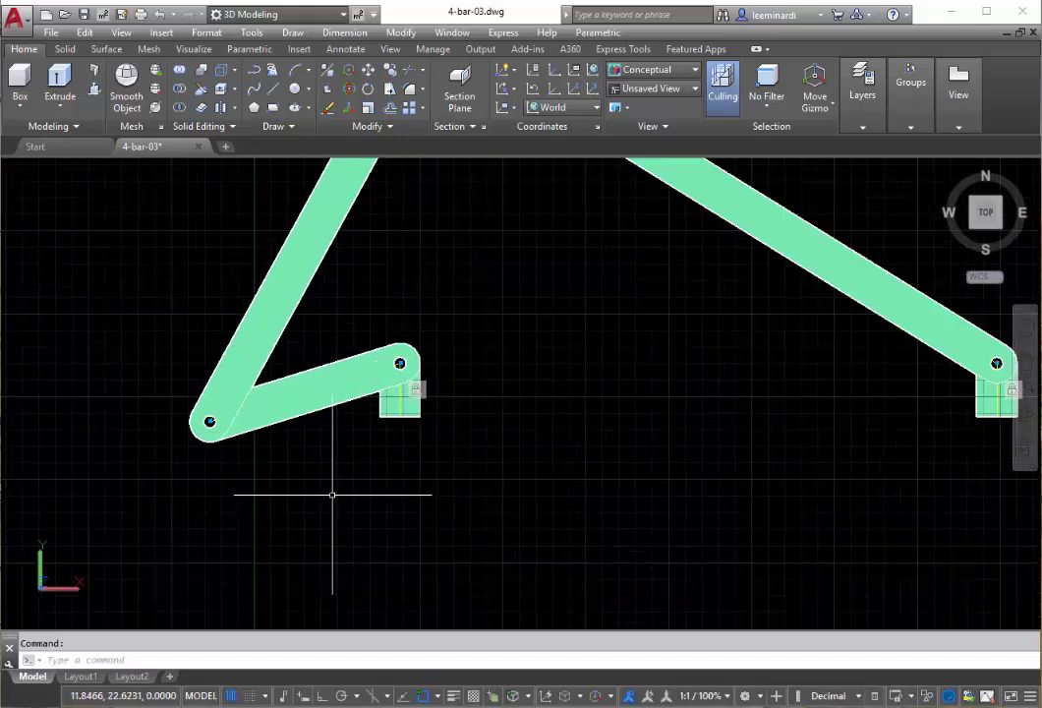
# Step: Create a group named g1 containing the short crank link
pyautogui.write('group')
pyautogui.press('Return')
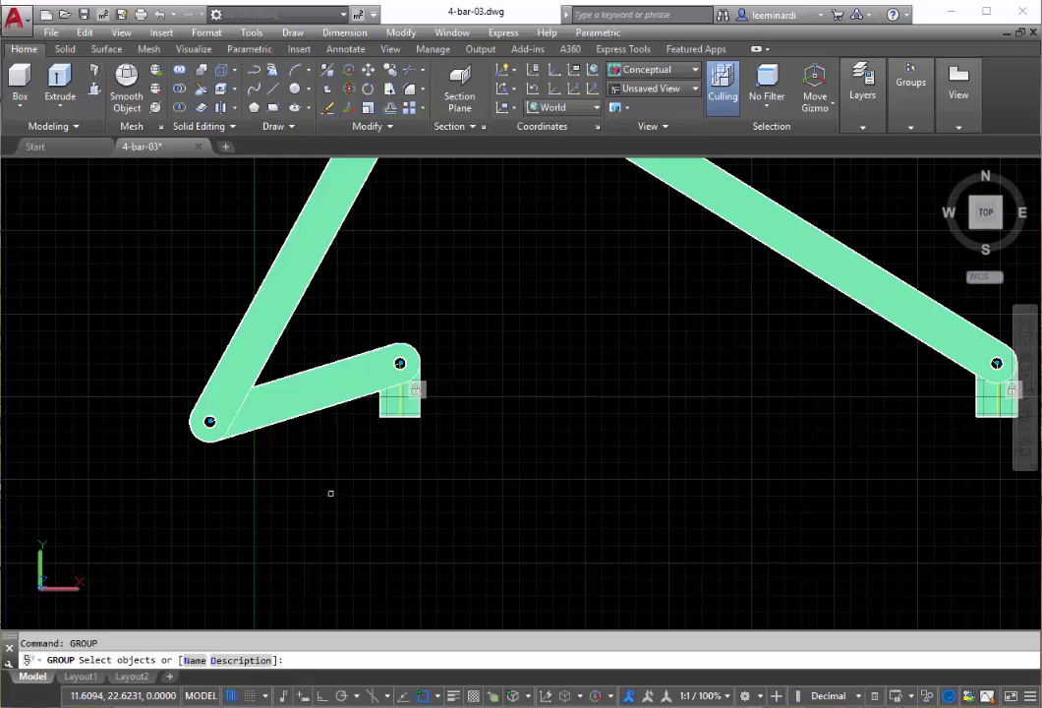
pyautogui.write('n')
pyautogui.press('Return')
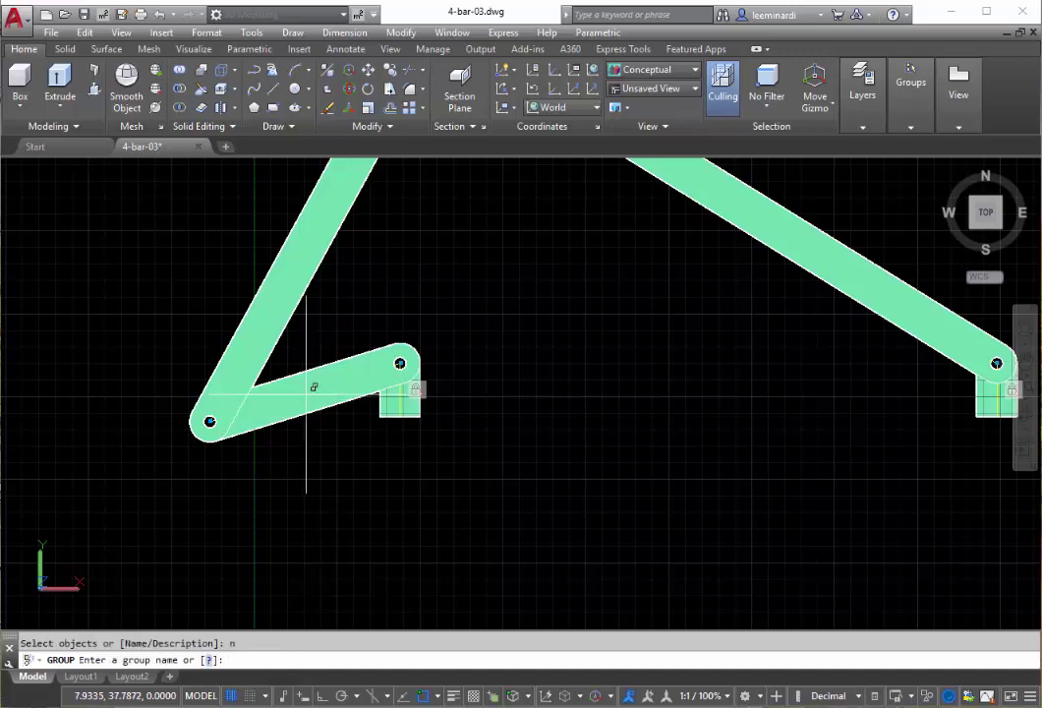
pyautogui.write('g1')
pyautogui.press('Return')
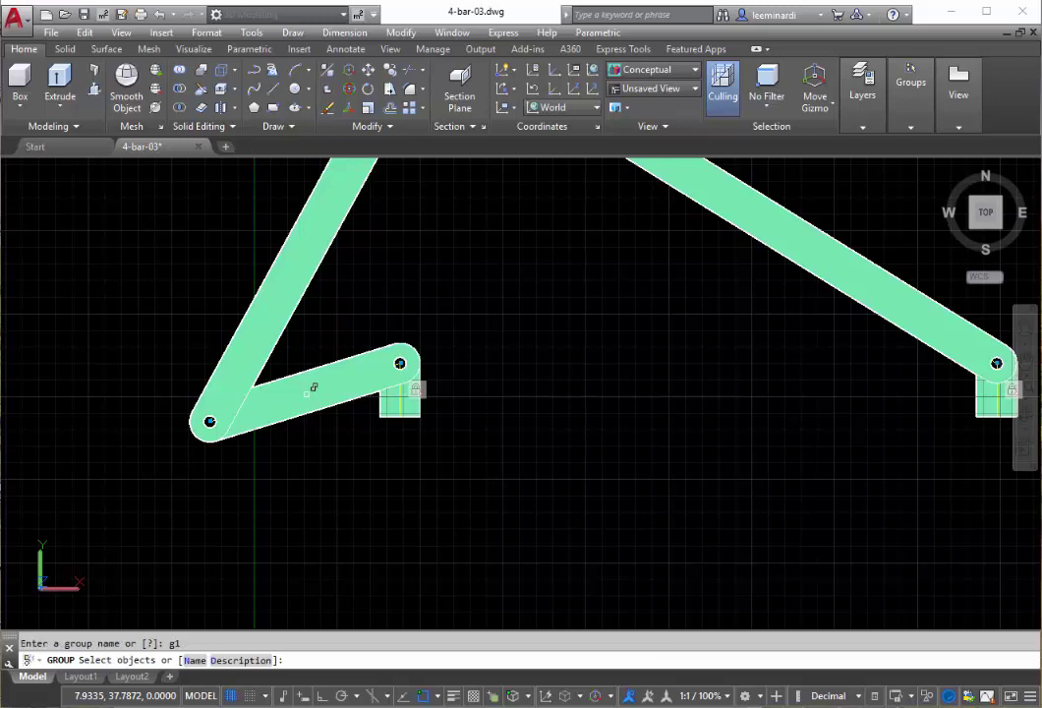
pyautogui.click(330, 394)
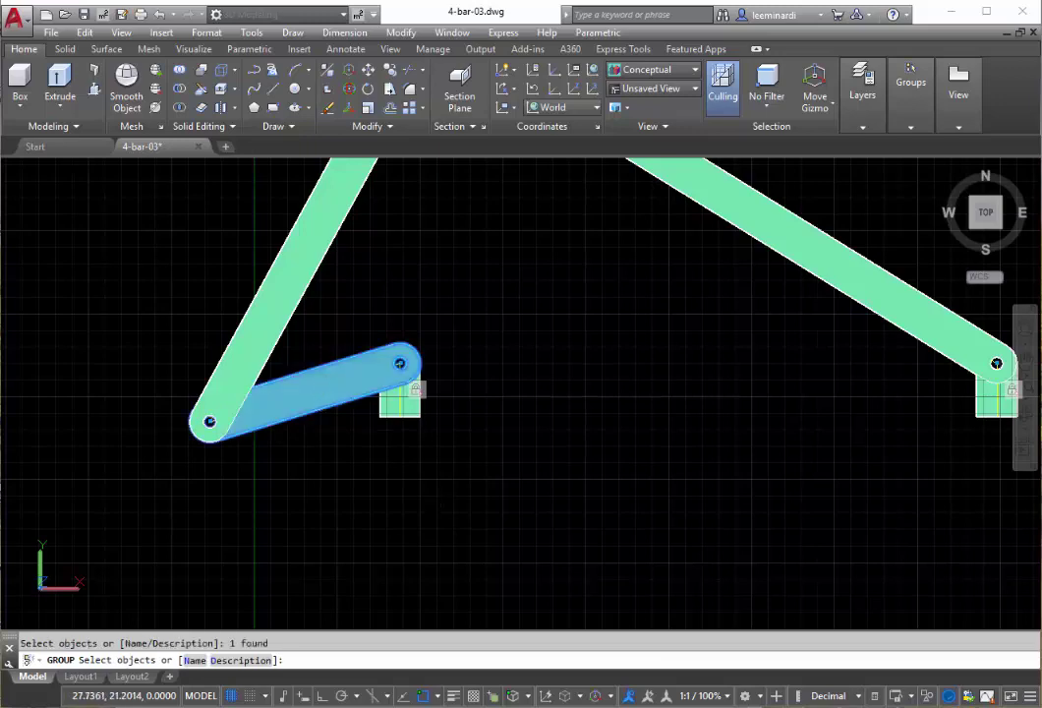
pyautogui.press('Return')
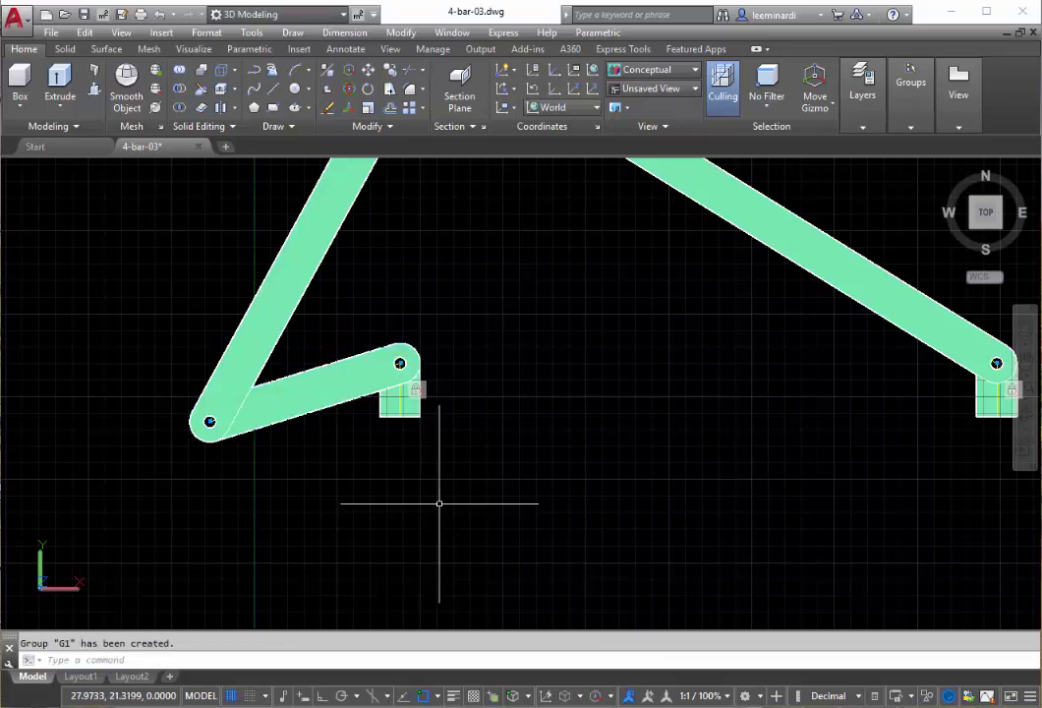
# Step: Orbit to a tilted 3D view and run ANIMATEROTATION centred on the short link's pivot hole
pyautogui.scroll(-2, 453, 482)
pyautogui.moveTo(454, 482)
pyautogui.mouseDown(button='middle')
pyautogui.moveTo(476, 474)
pyautogui.moveTo(435, 495)
pyautogui.mouseUp(button='middle')
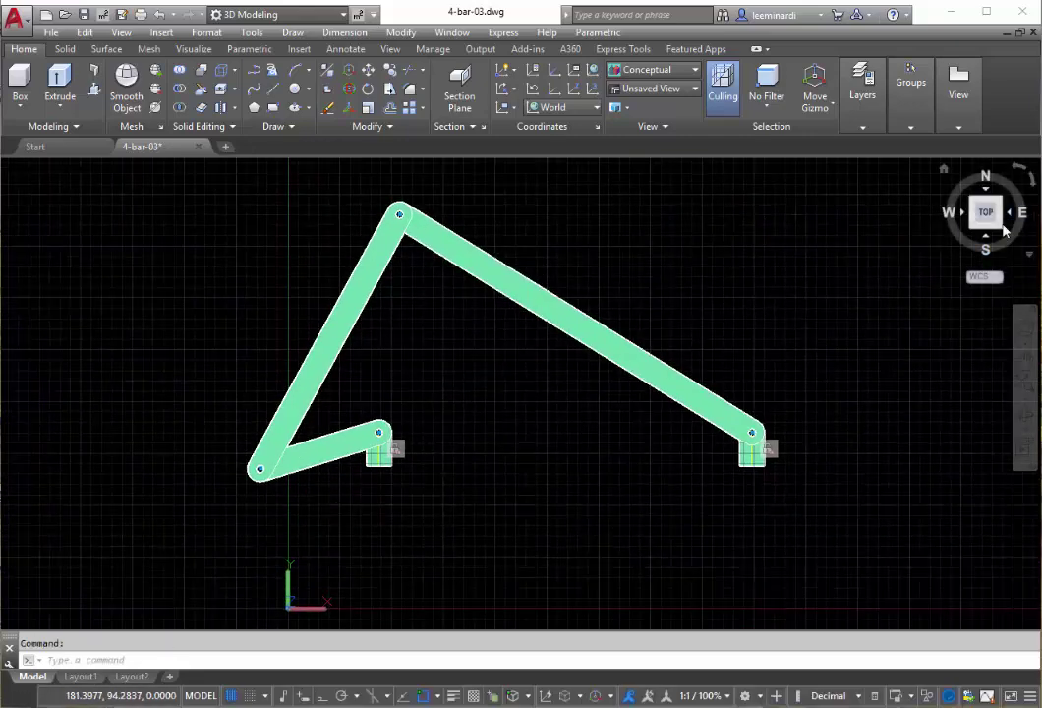
pyautogui.keyDown('shift'); pyautogui.moveTo(975, 228); pyautogui.dragTo(421, 418, button='middle'); pyautogui.keyUp('shift')
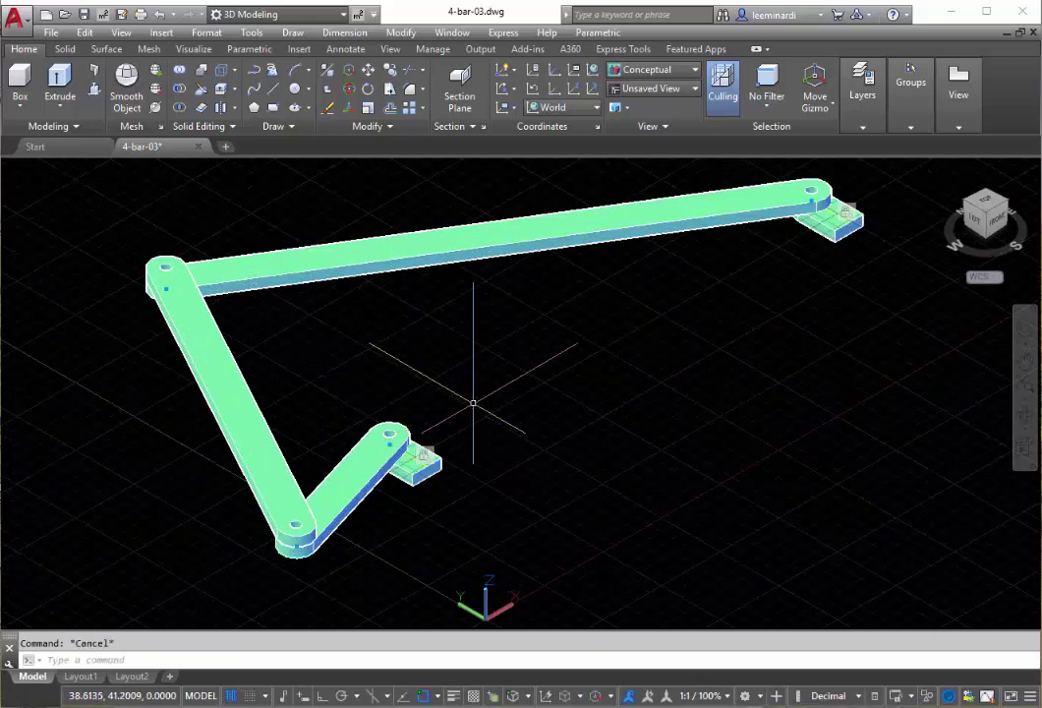
pyautogui.press('Return')
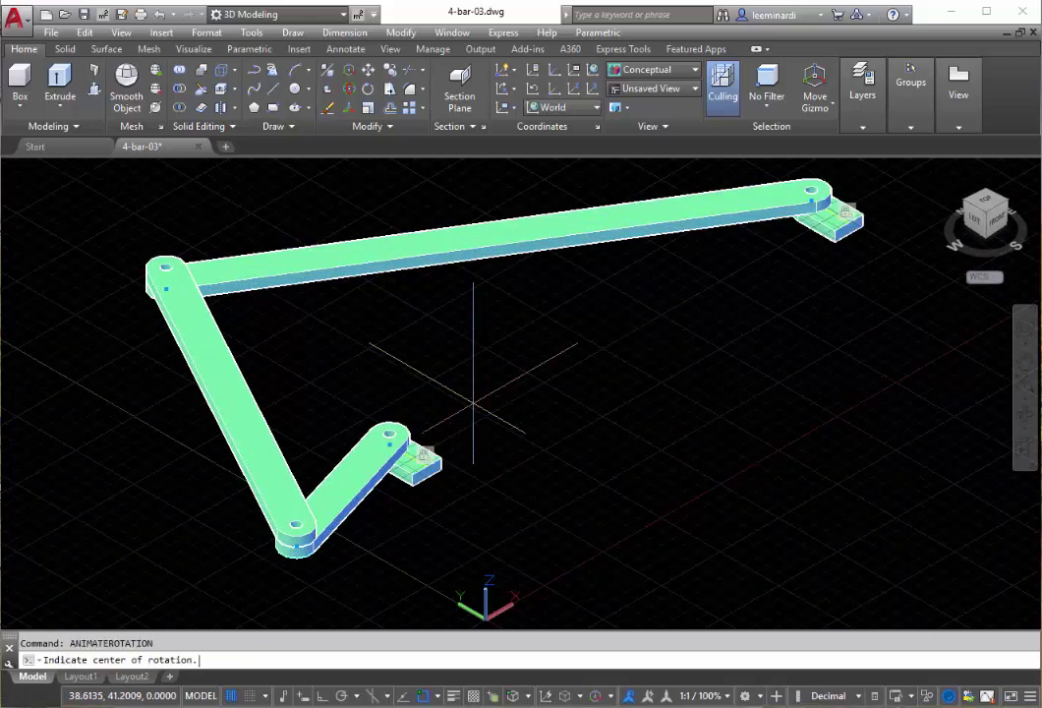
pyautogui.scroll(2, 423, 438)
pyautogui.scroll(2, 423, 438)
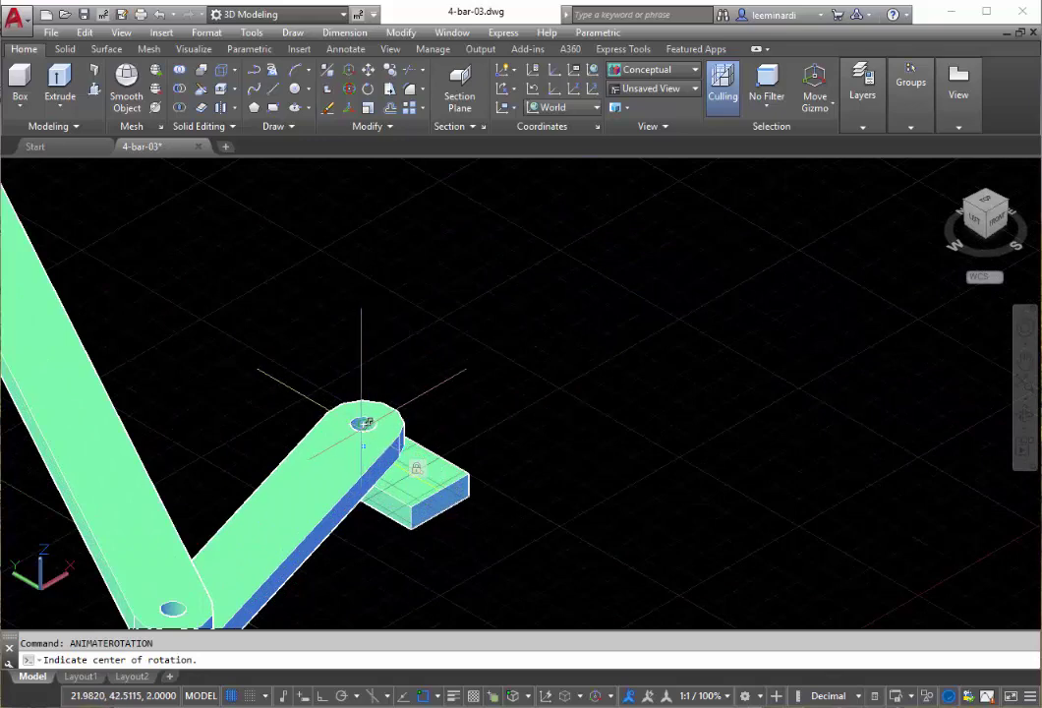
pyautogui.click(362, 421)
# Step: Enter a 5-degree angle step, accept delay factor 50 and group g1
pyautogui.scroll(-4, 616, 430)
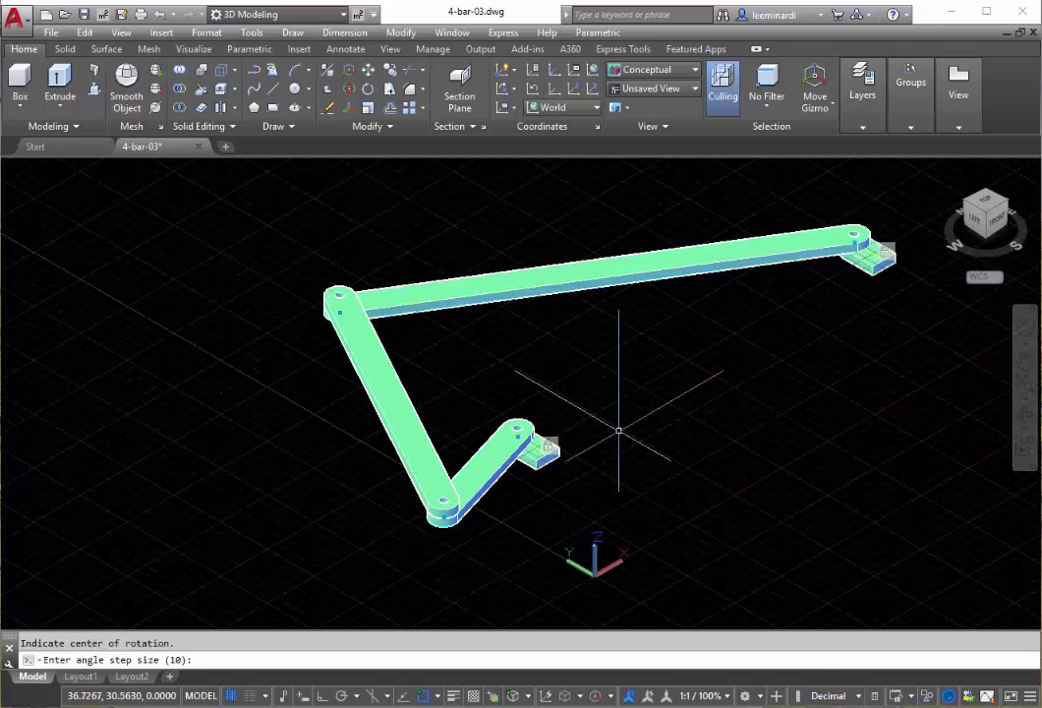
pyautogui.moveTo(619, 429); pyautogui.dragTo(511, 390, button='middle')
pyautogui.write('5')
pyautogui.press('Return')
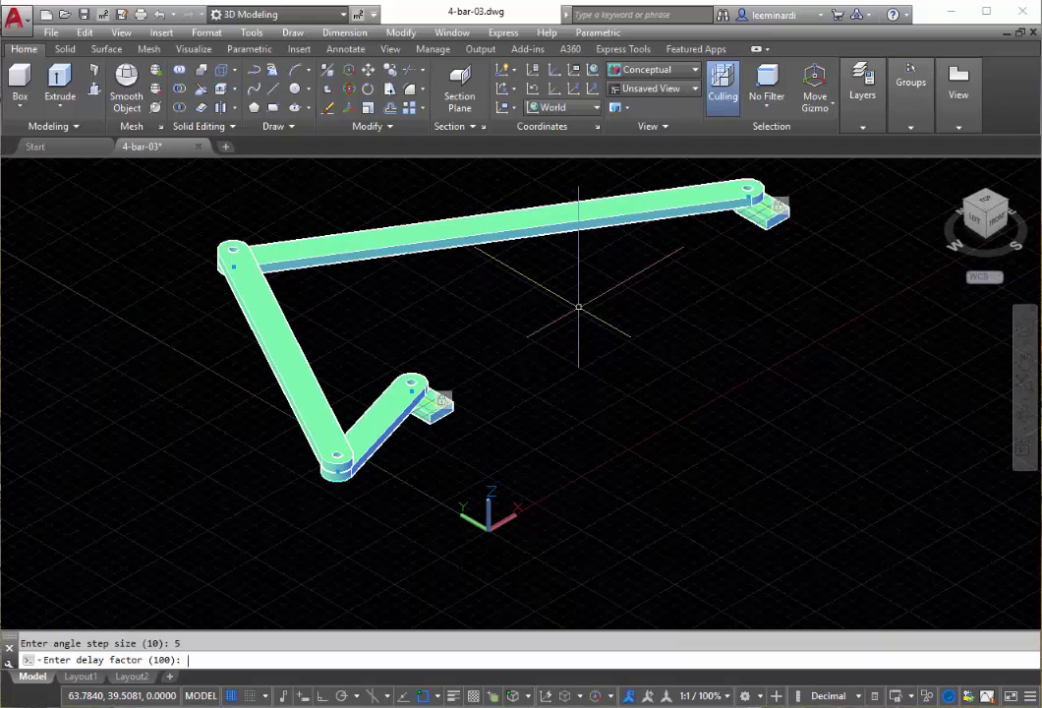
pyautogui.press('Return')
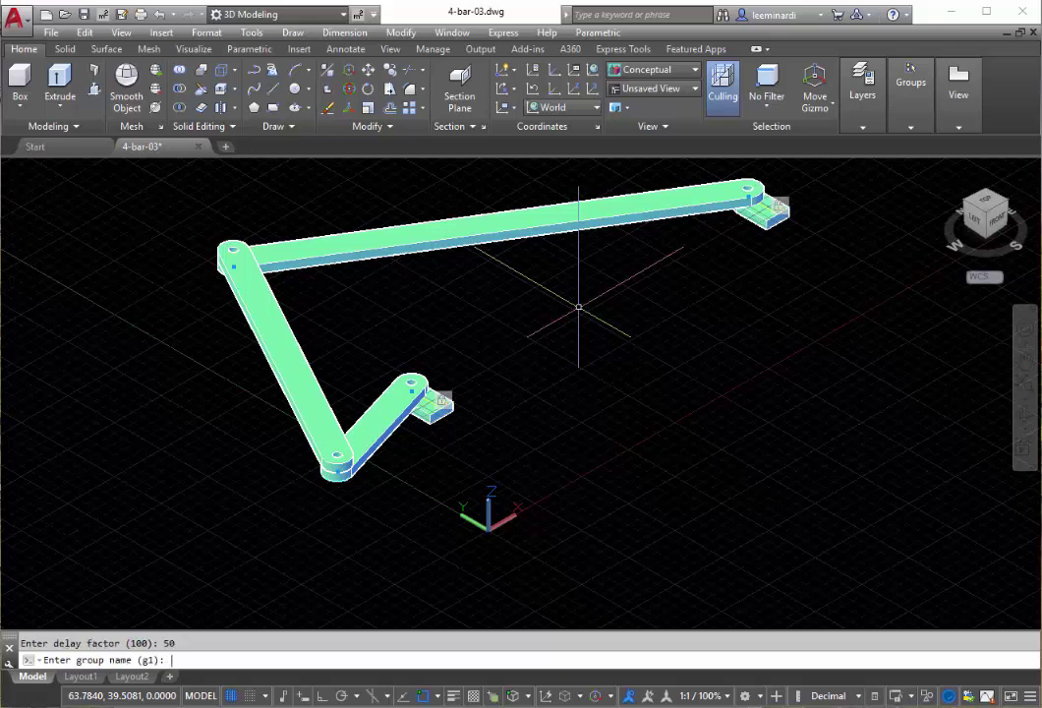
pyautogui.press('Return')
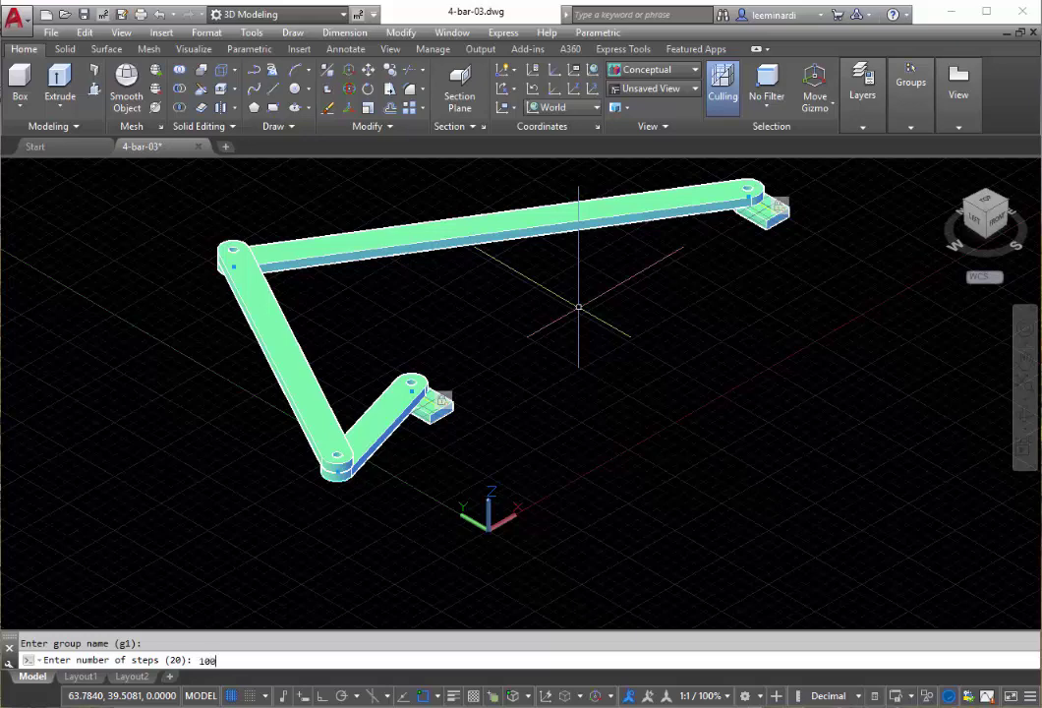
# Step: Confirm 100 steps to play the linkage rotation animation
pyautogui.press('Return')
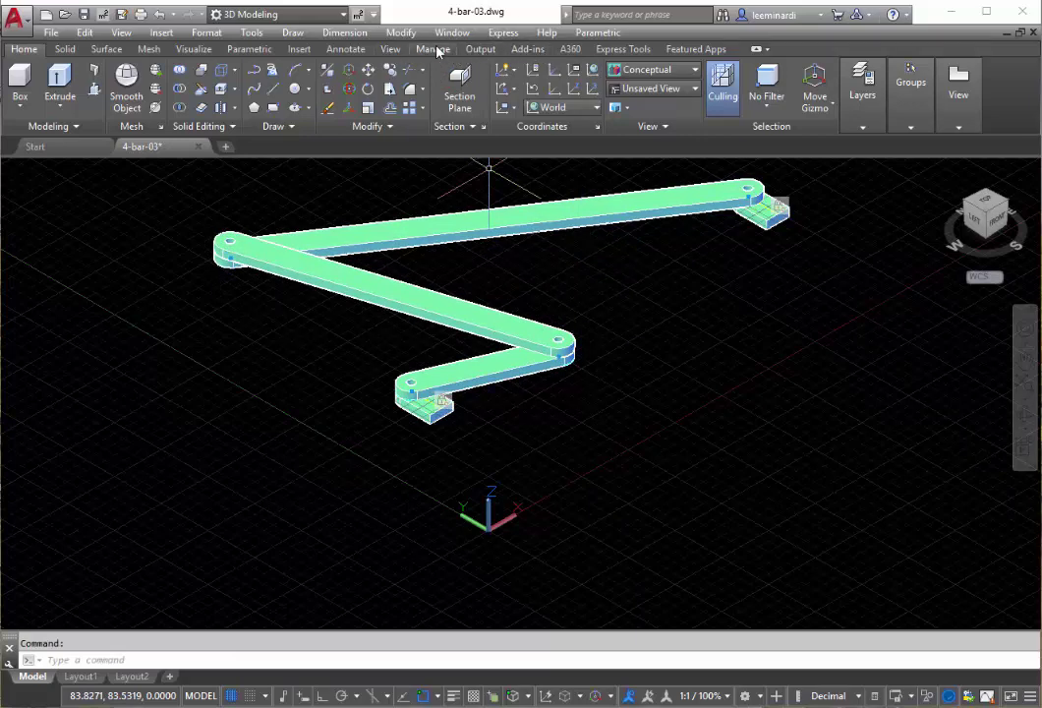
# Step: Open the Visual LISP editor and bring the animate-rotation-2.lsp code window to the front
pyautogui.click(431, 50)
pyautogui.click(442, 91)
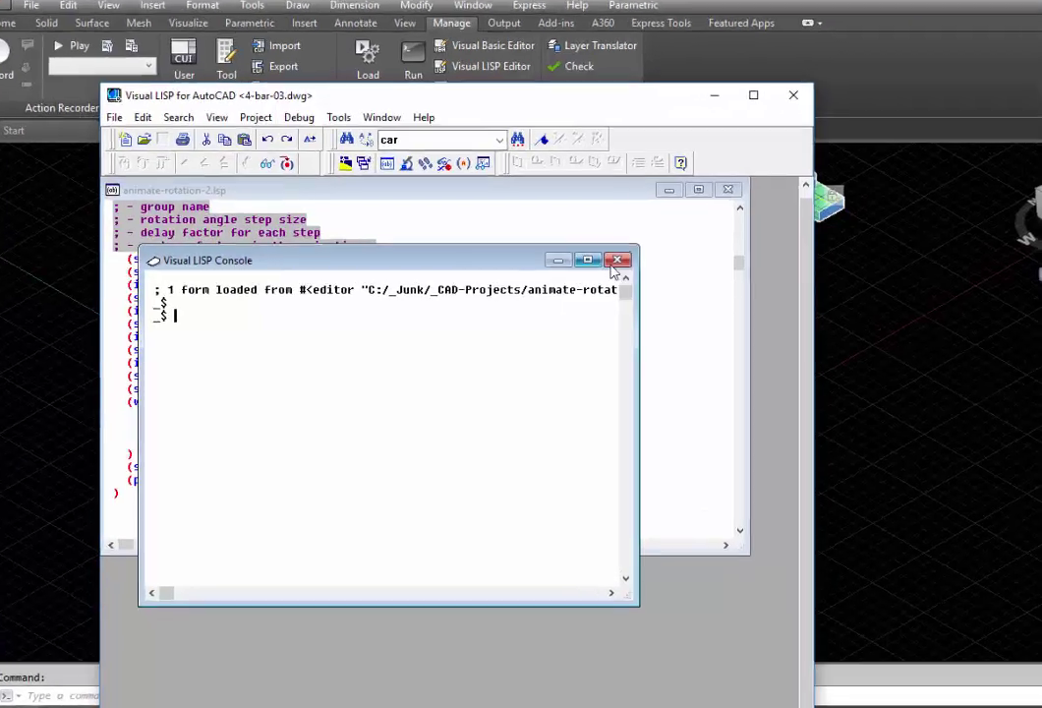
pyautogui.click(583, 263)
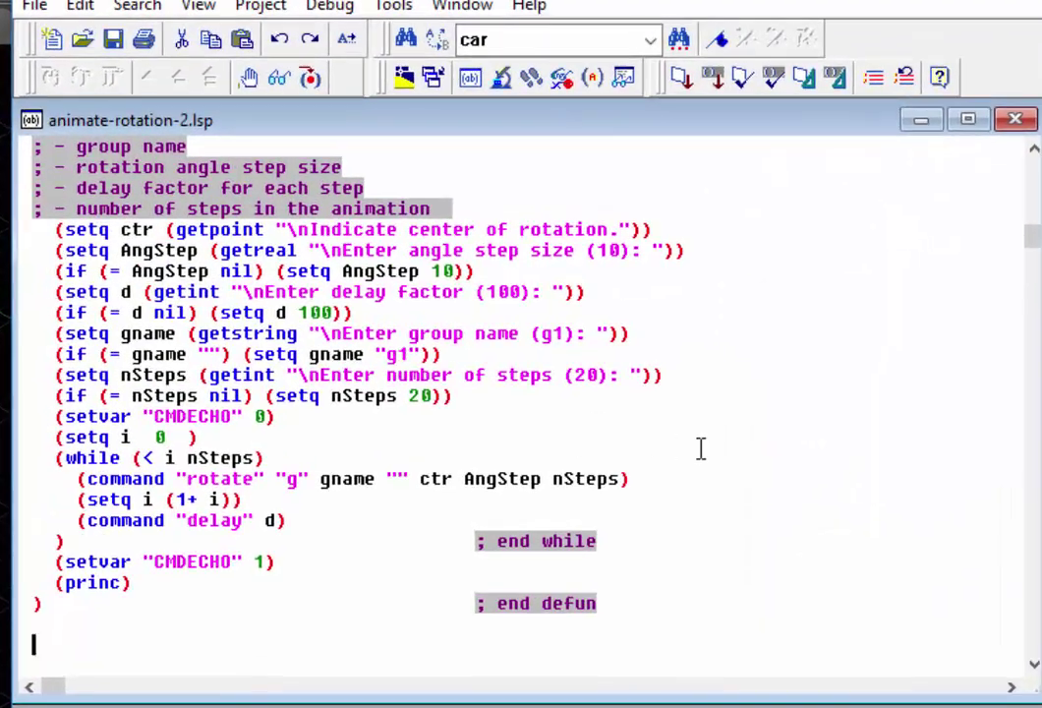
pyautogui.scroll(1, 319, 457)
pyautogui.scroll(-1, 335, 477)
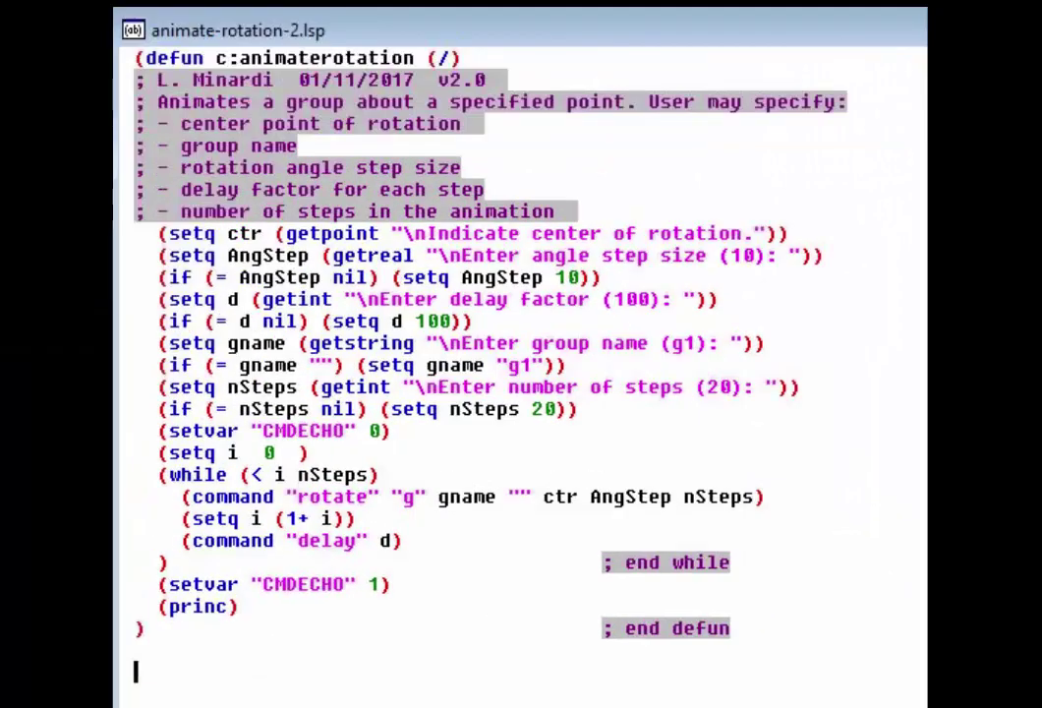